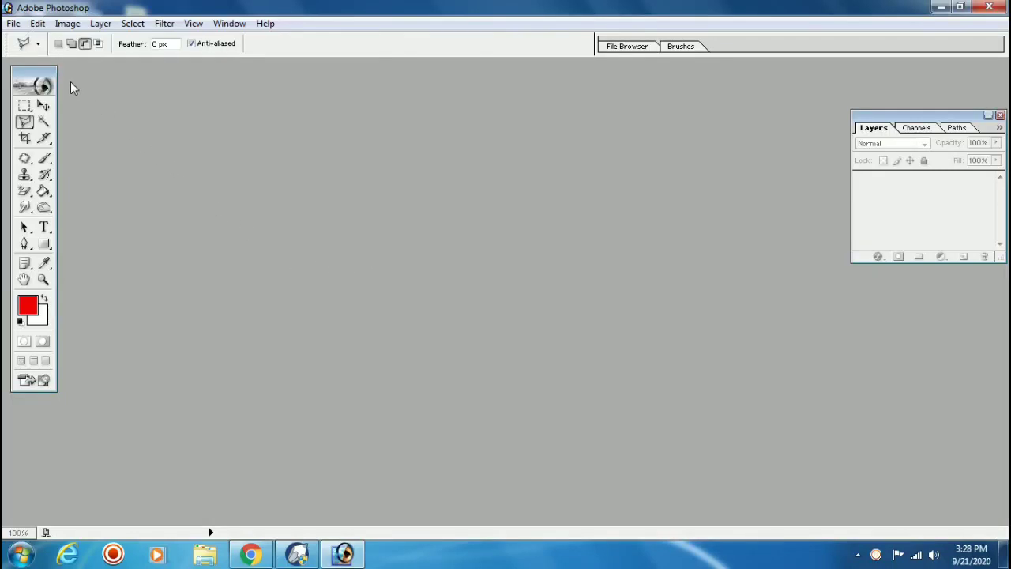
Step: Show Photoshop's File menu over the empty workspace
left_click(12, 24)
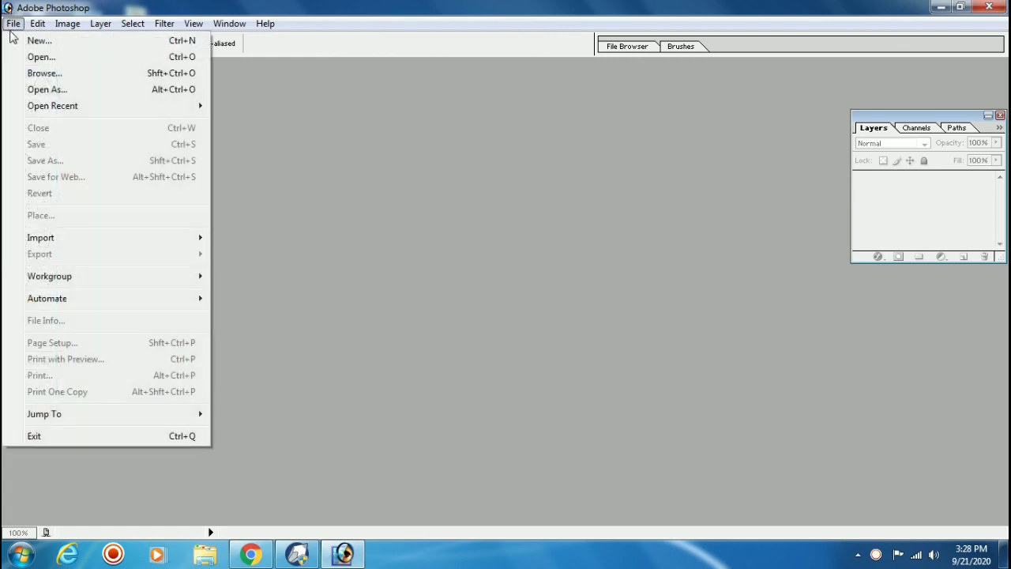
Step: Open the photo IMG_20200824_145734.jpg in Photoshop
left_click(41, 57)
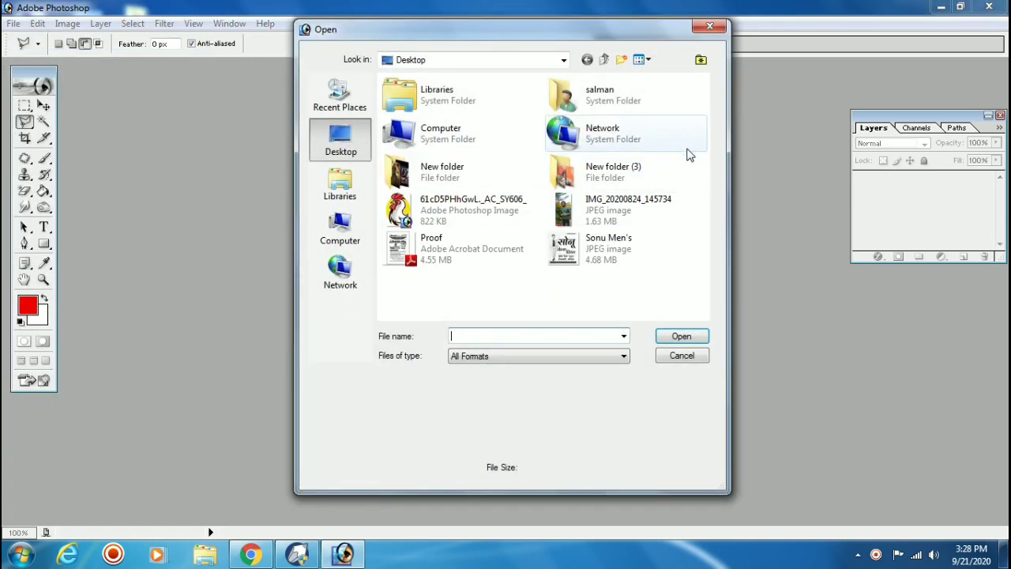
left_click(624, 209)
left_click(681, 336)
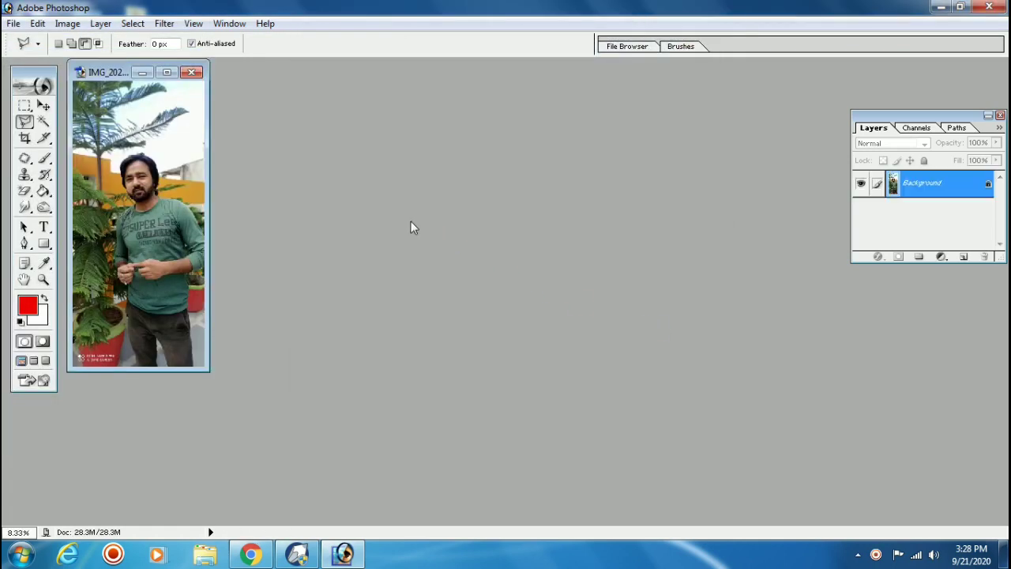
left_click_drag(110, 73, 192, 74)
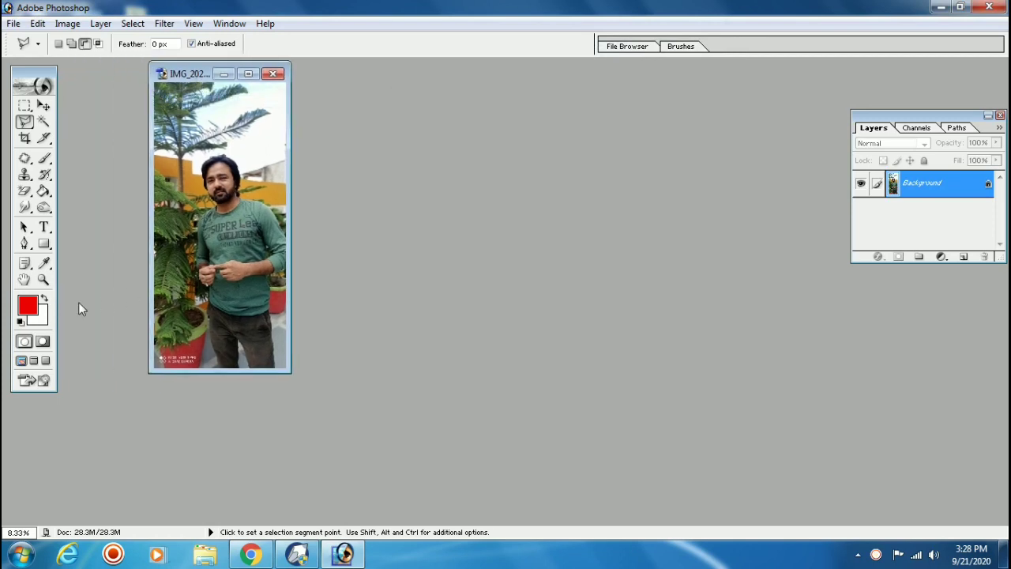
Step: Maximise the photo window and zoom in on the man's trousers
left_click(44, 279)
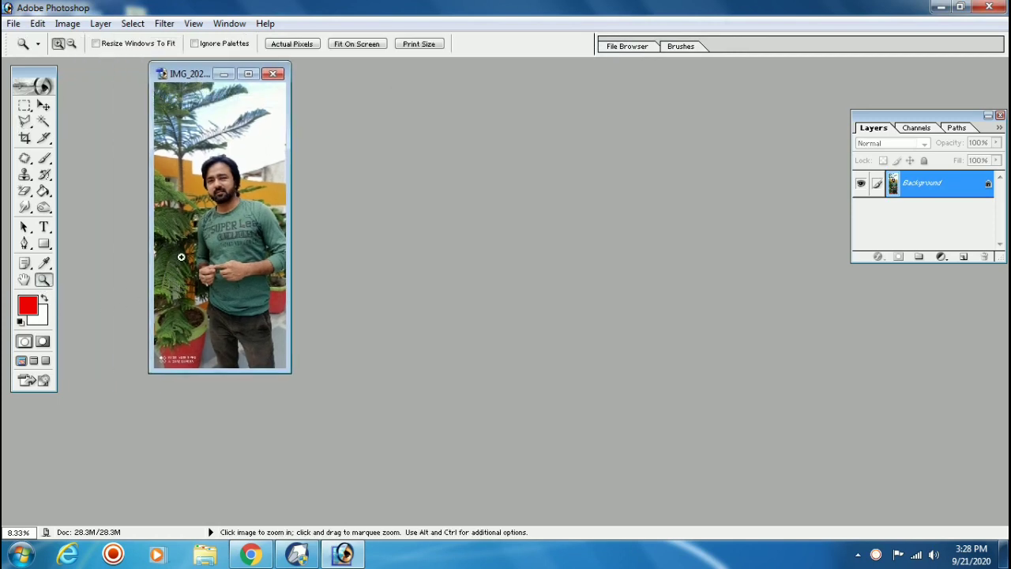
left_click(255, 364)
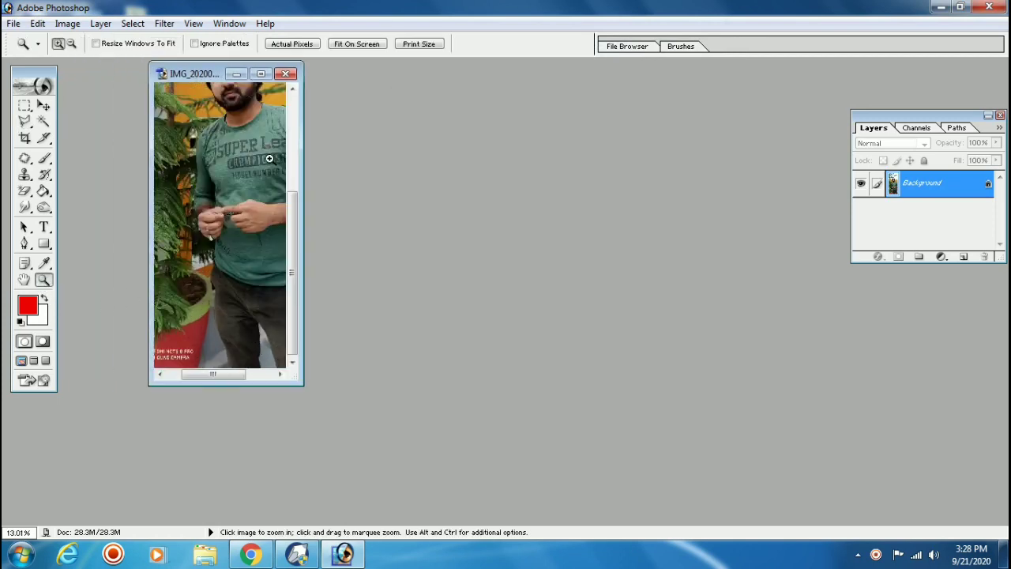
left_click(247, 74)
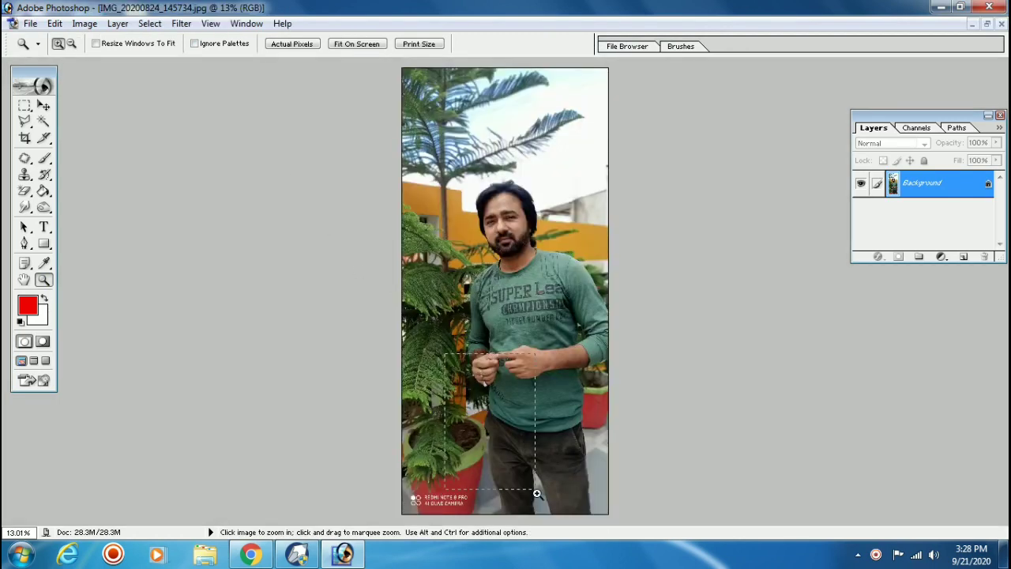
left_click_drag(537, 493, 548, 518)
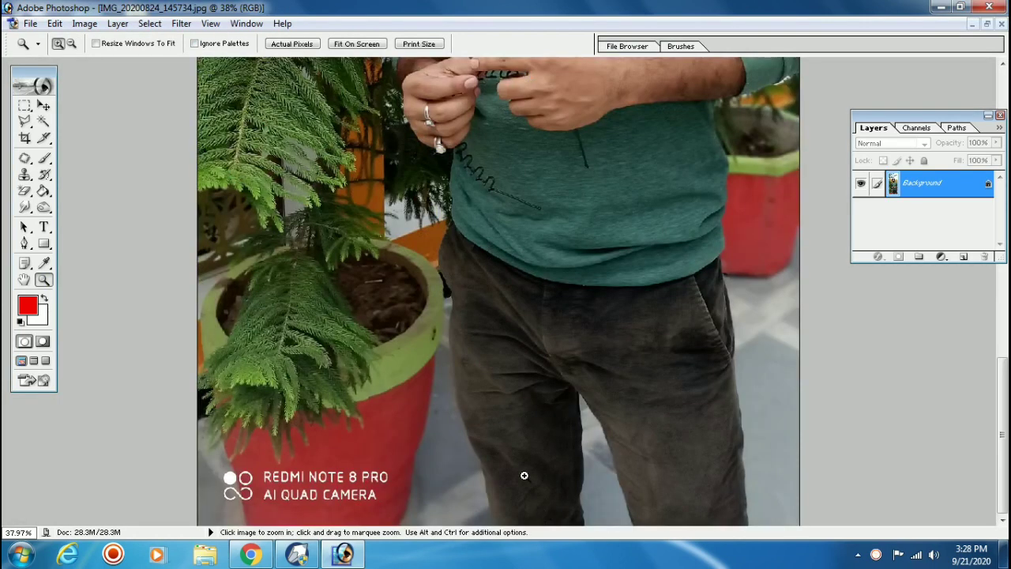
left_click(488, 425)
left_click(488, 425)
Step: Trace a closed Polygonal Lasso selection along the edges of the man's body and trousers
left_click(24, 121)
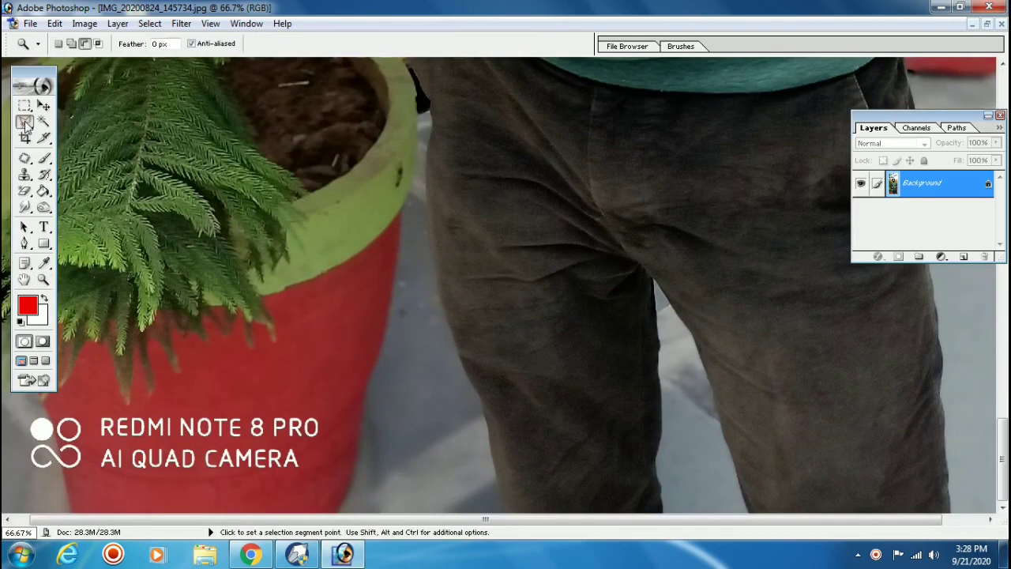
left_click(24, 138)
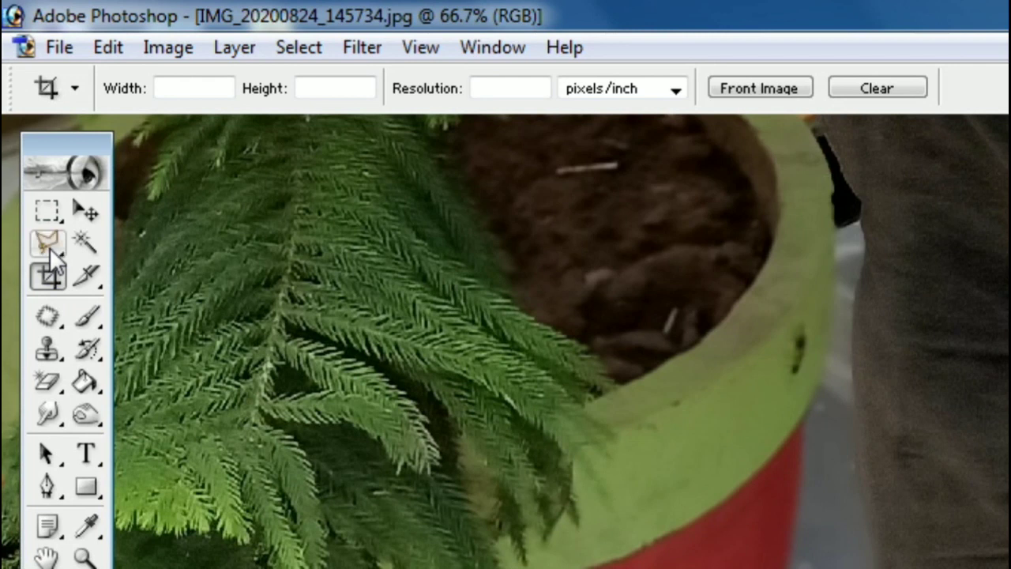
left_click(49, 247)
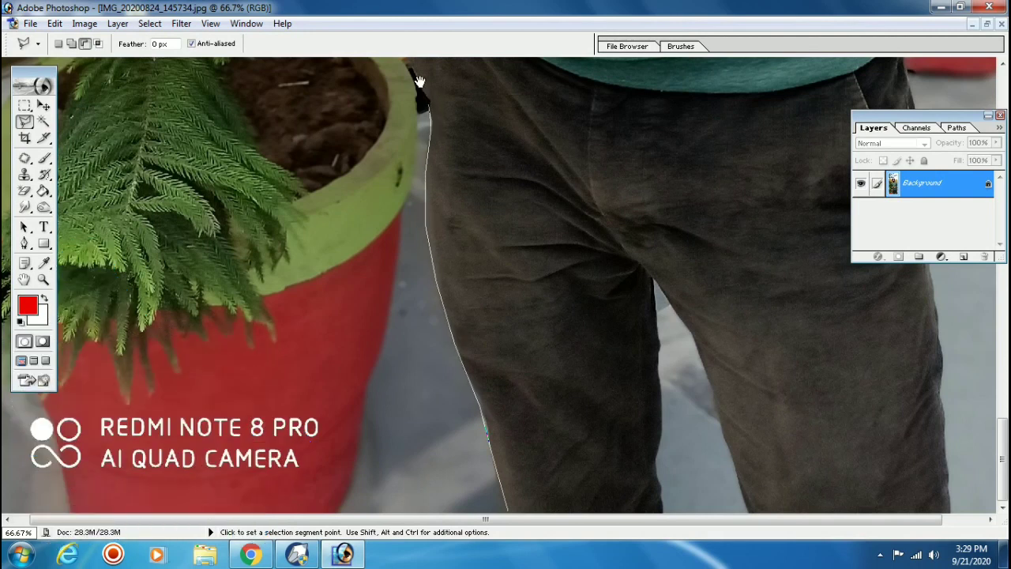
left_click_drag(417, 79, 456, 200)
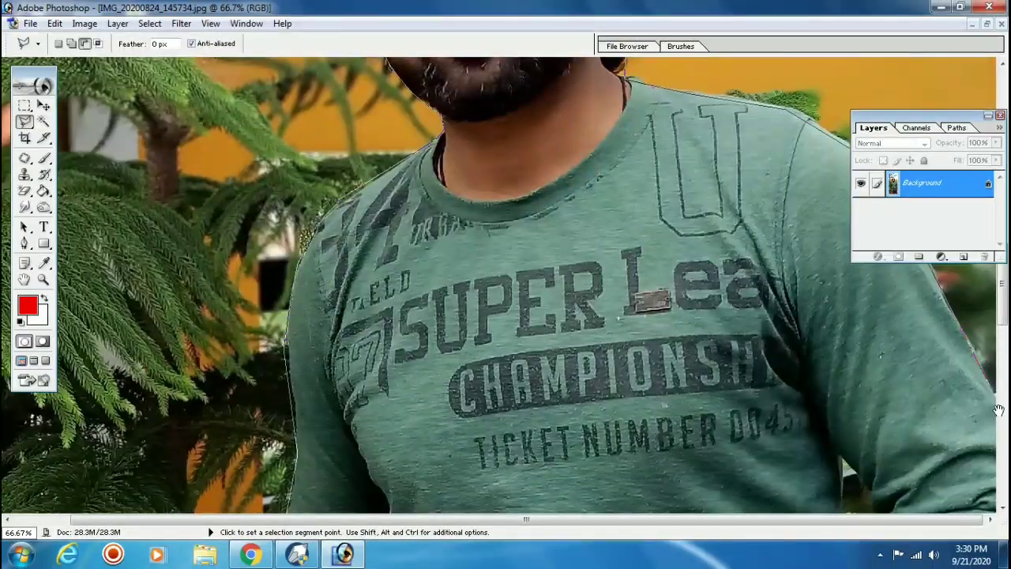
left_click_drag(997, 410, 988, 314)
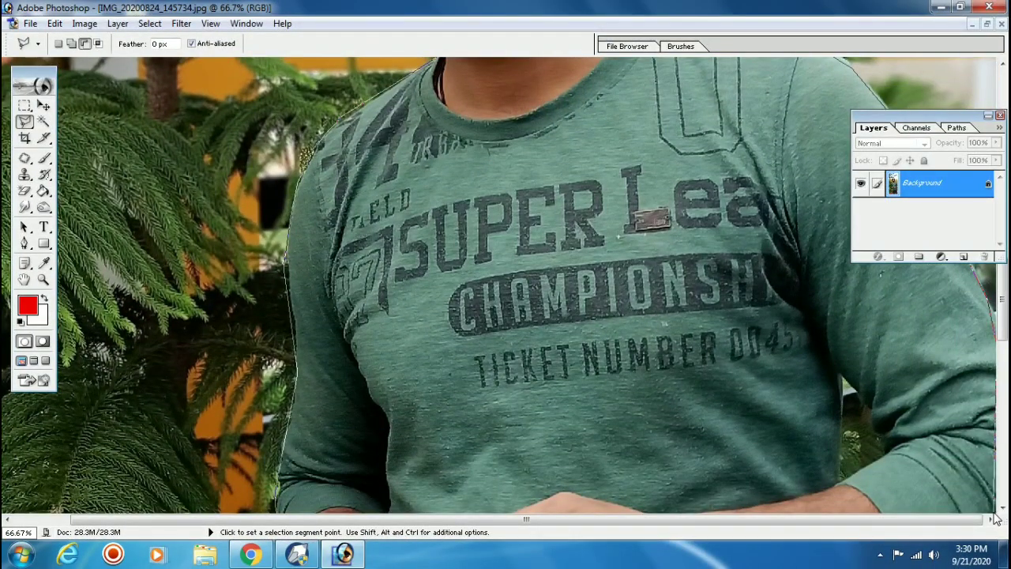
scroll(997, 516, "down", 5)
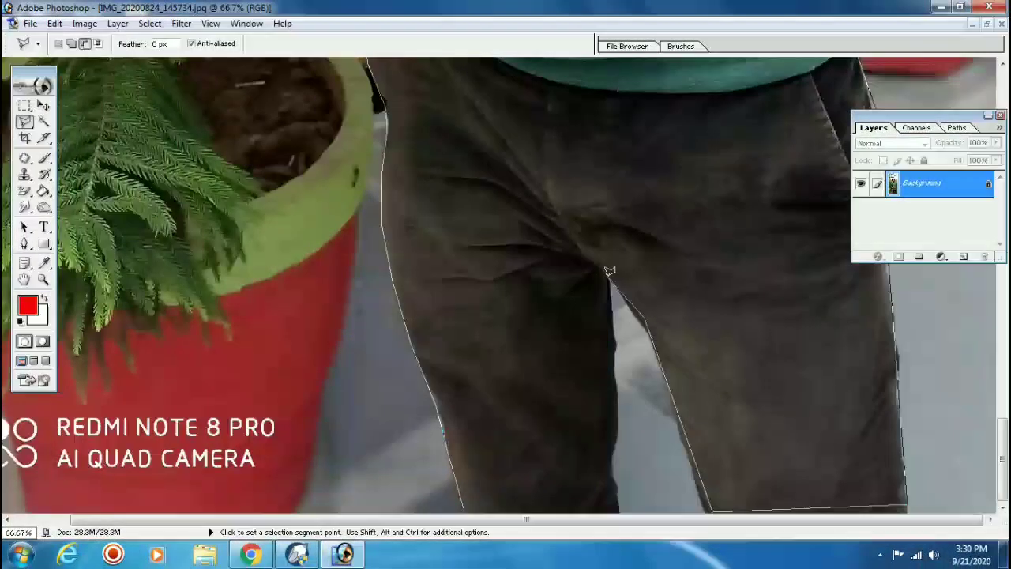
left_click(609, 271)
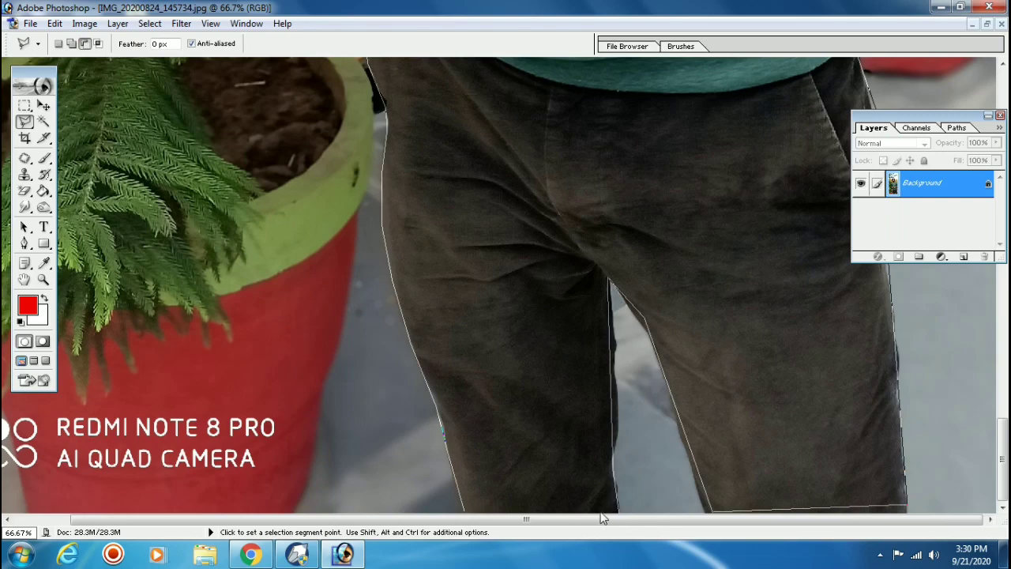
left_click(465, 507)
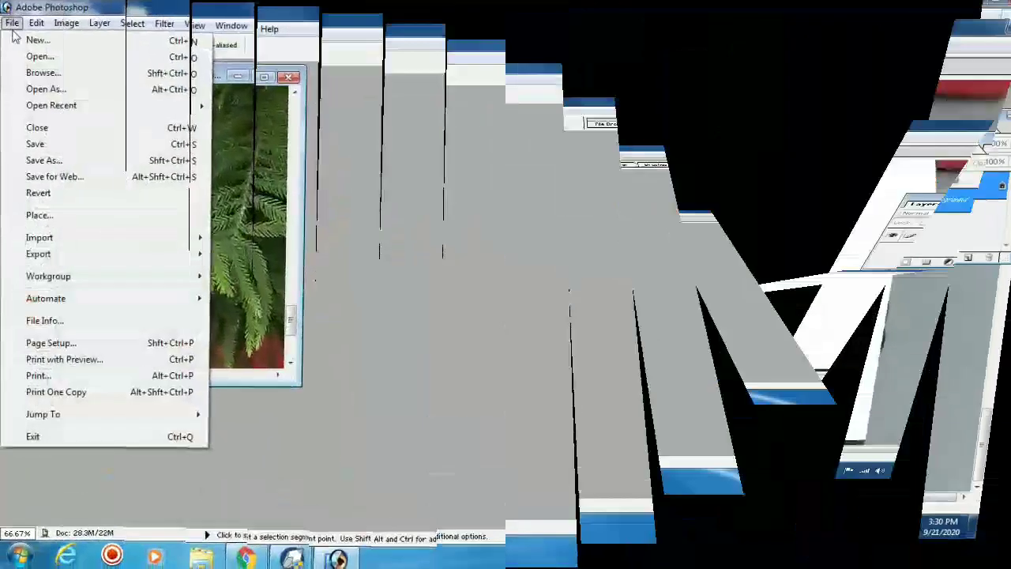
Step: Paste the cut-out man onto Layer 1 of a new transparent Untitled-1 document
left_click(37, 40)
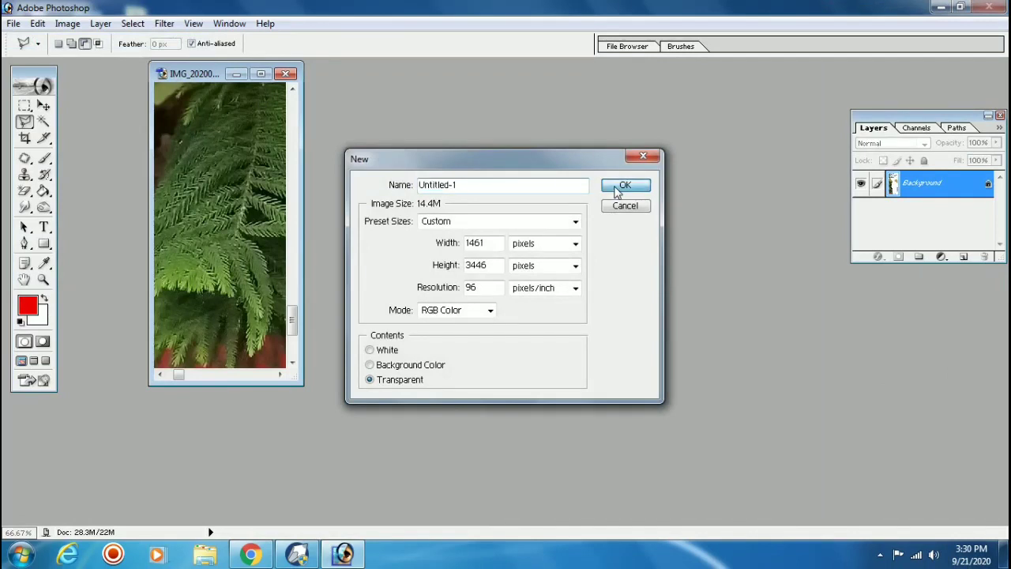
left_click(624, 186)
key("ctrl+v")
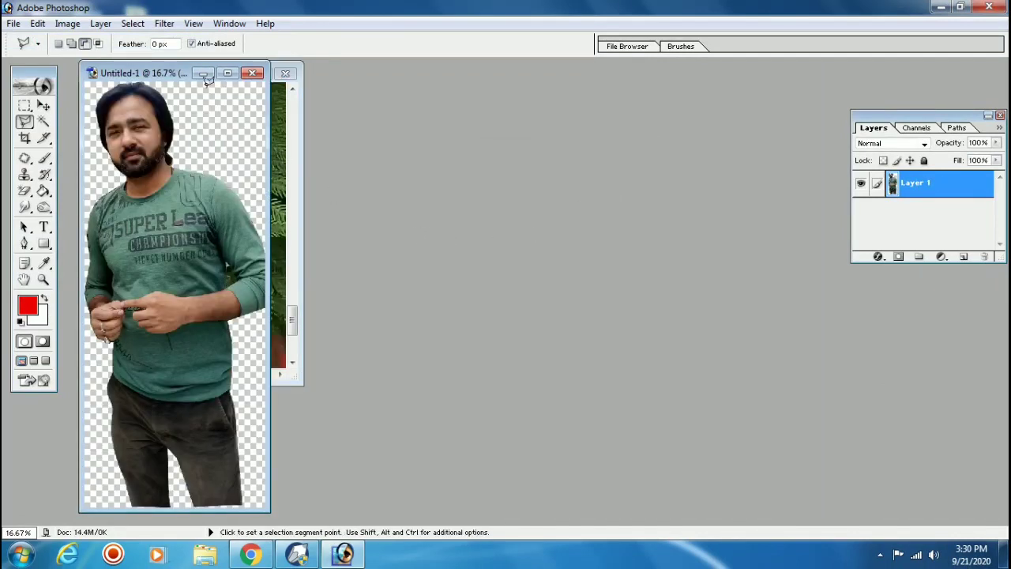
left_click_drag(176, 77, 511, 78)
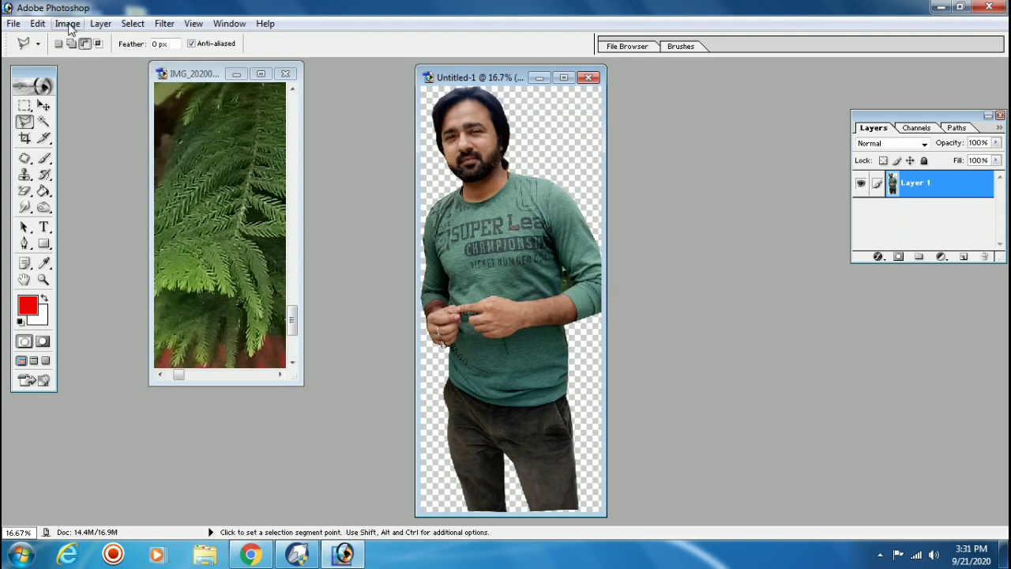
key("ctrl")
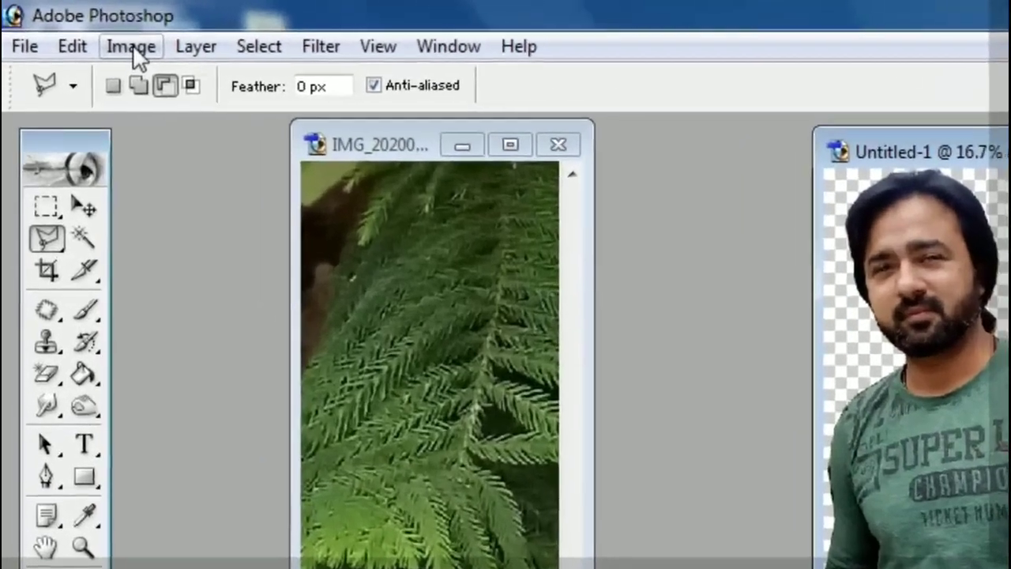
Step: Brighten the cut-out with Brightness +34 and Contrast +24
left_click(68, 25)
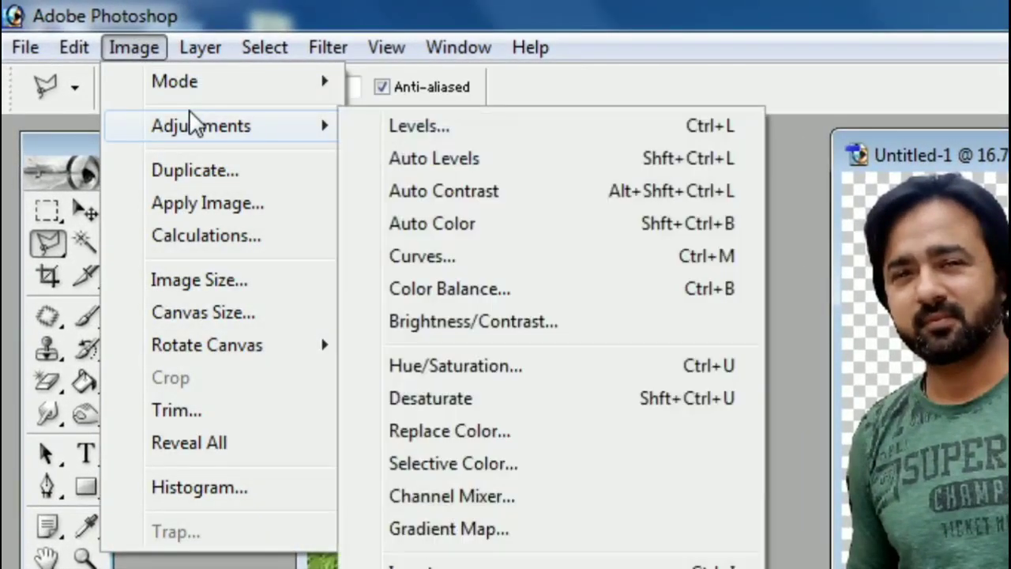
mouse_move(200, 86)
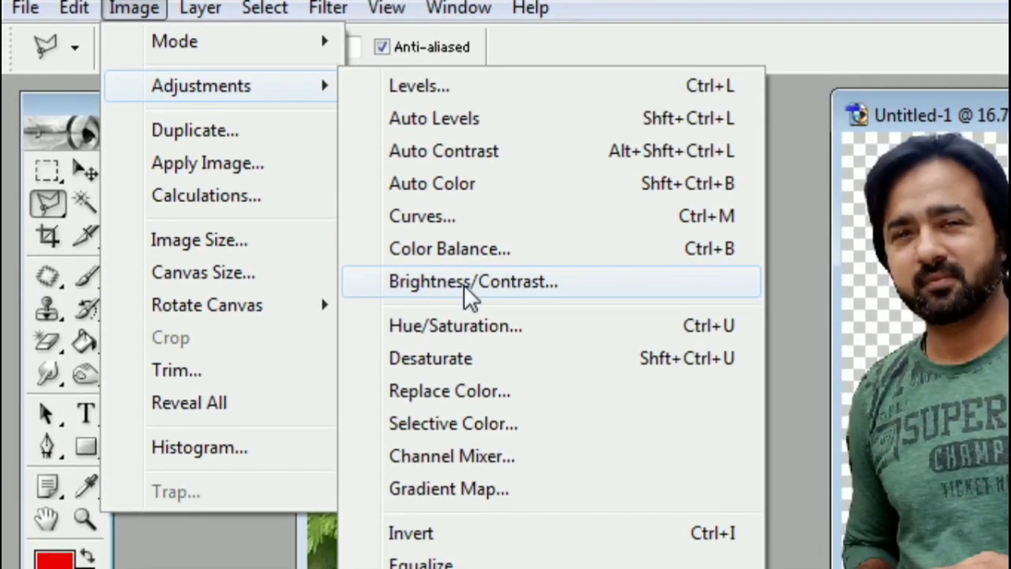
left_click(466, 321)
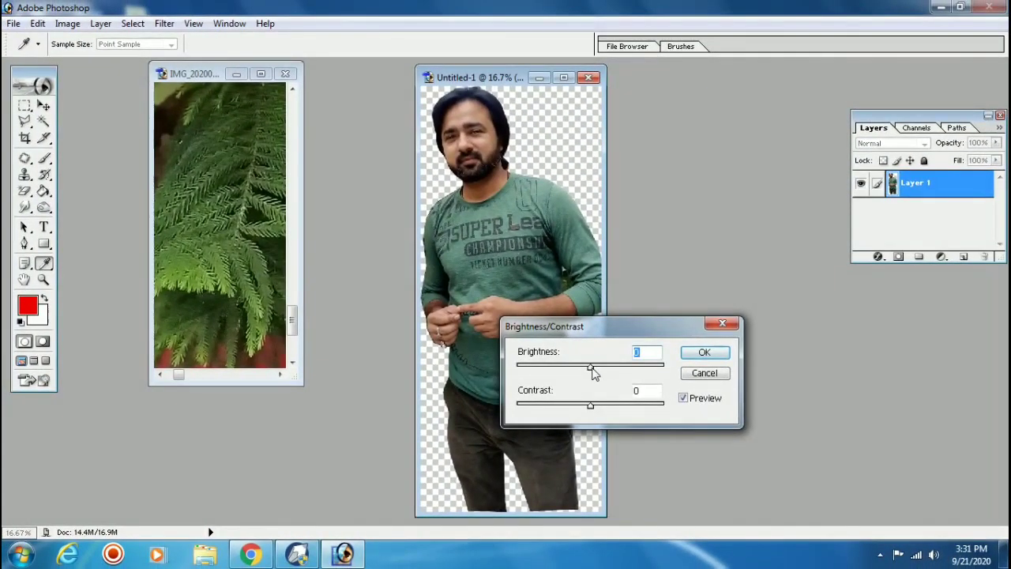
left_click_drag(590, 368, 607, 368)
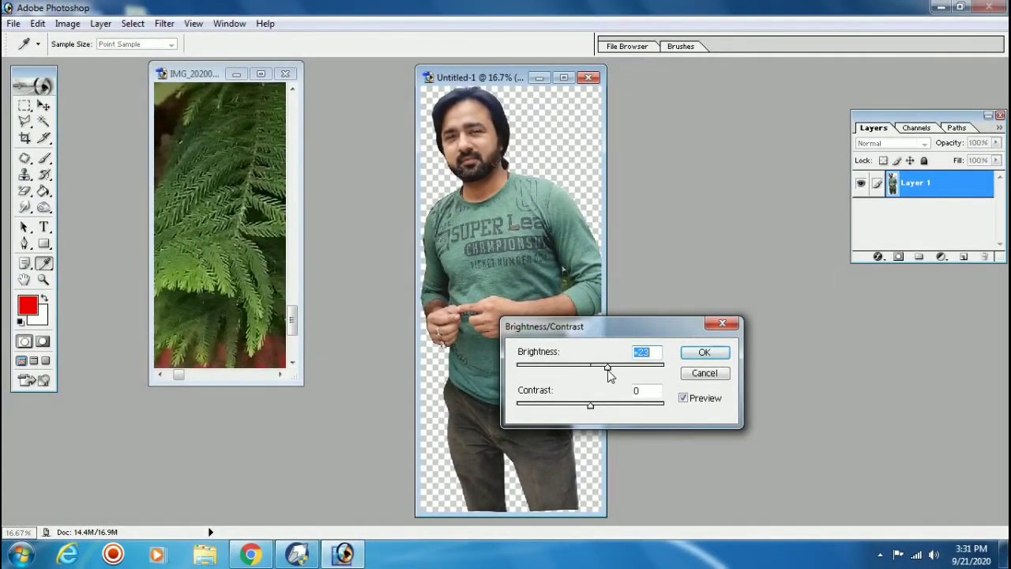
left_click_drag(590, 404, 606, 395)
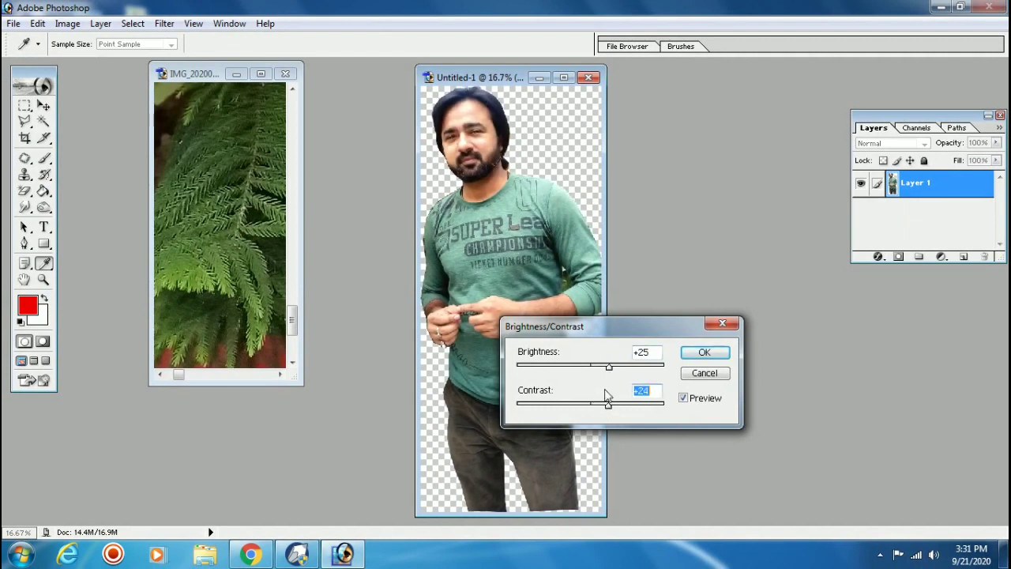
left_click(704, 352)
key("l")
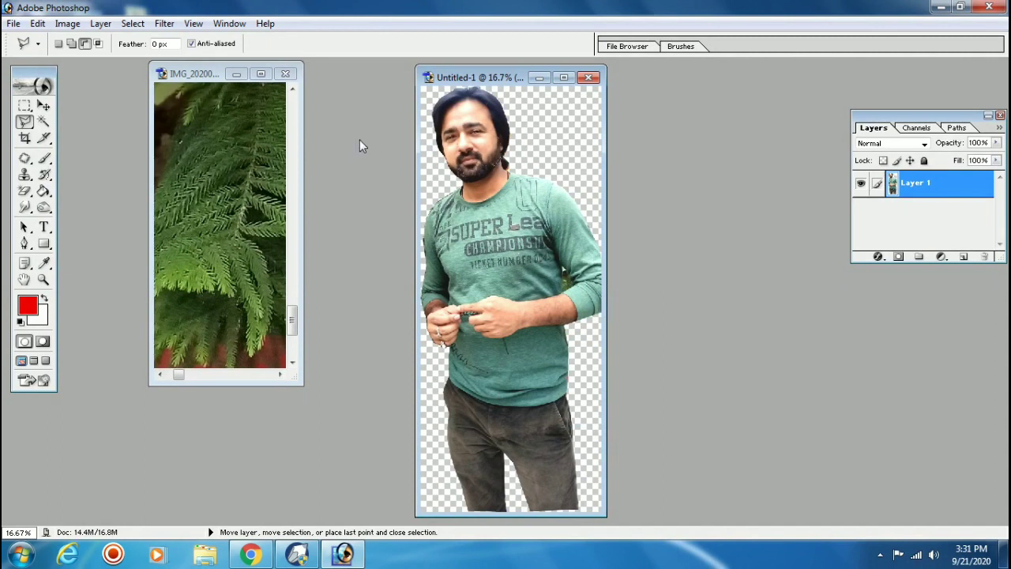
Step: Save the cut-out as SS.psd and switch to CorelDRAW 12
key("ctrl+s")
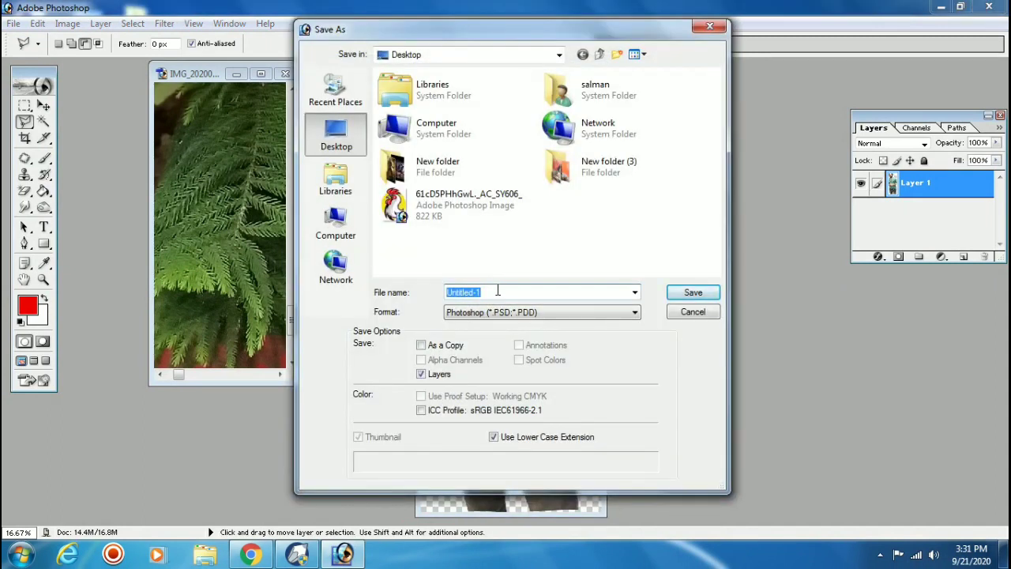
type("SS")
left_click(693, 293)
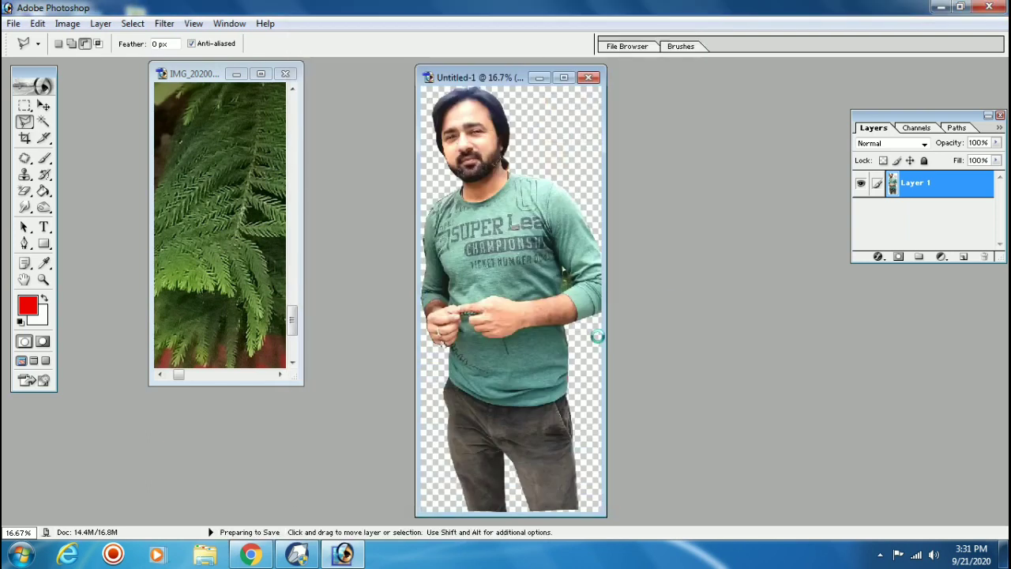
left_click(297, 553)
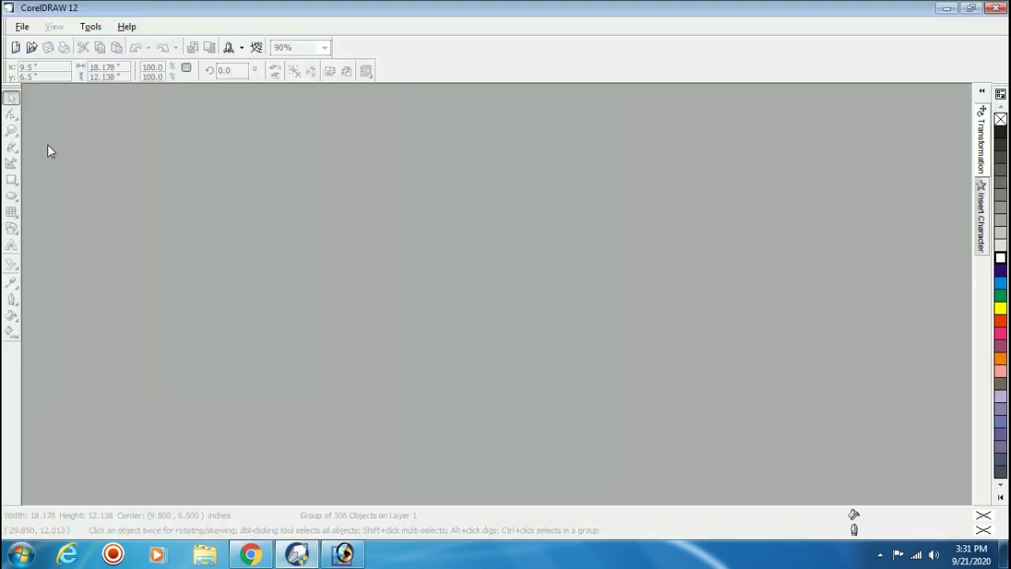
Step: In a new document, draw a yellow-filled 7.842 × 6.036 inch rectangle on the upper page
left_click(15, 48)
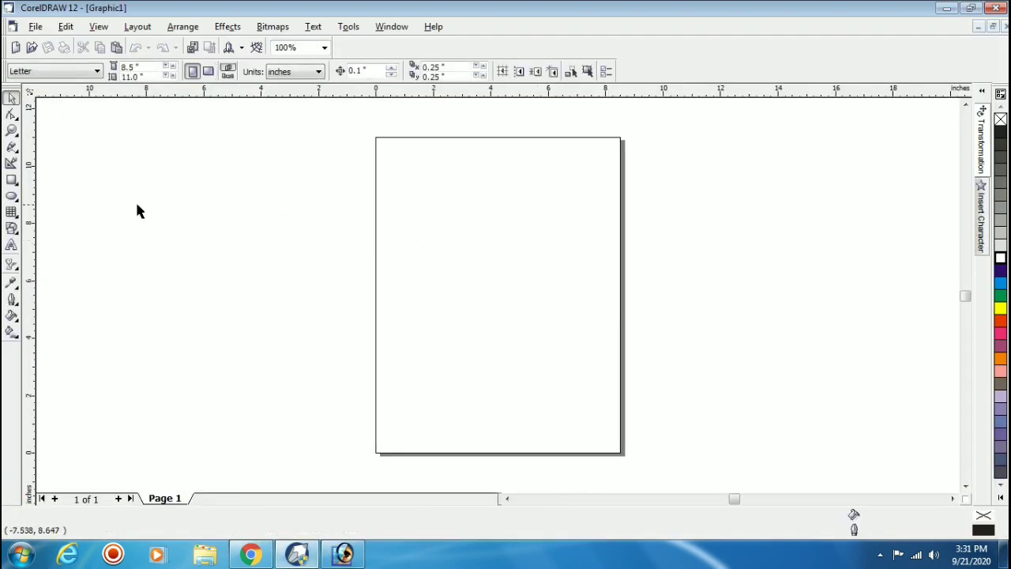
left_click(11, 180)
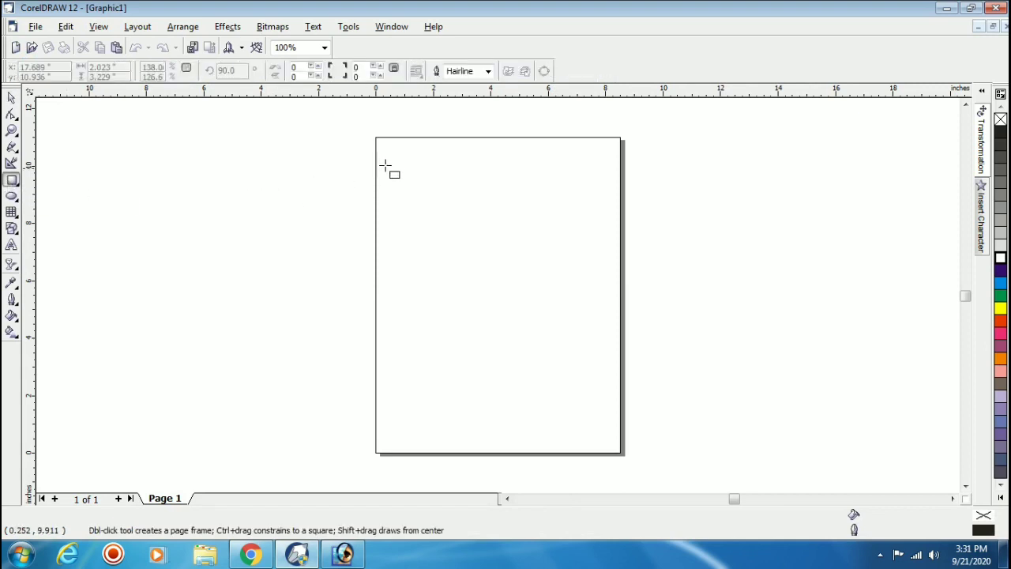
left_click_drag(387, 163, 611, 337)
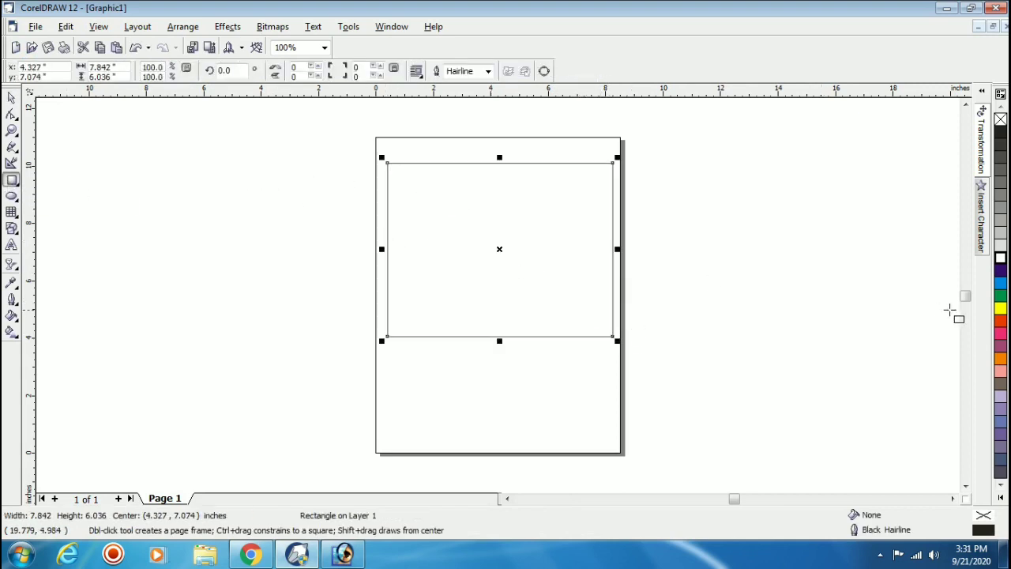
key("space")
left_click(999, 308)
scroll(596, 226, "up", 3)
scroll(596, 226, "down", 1)
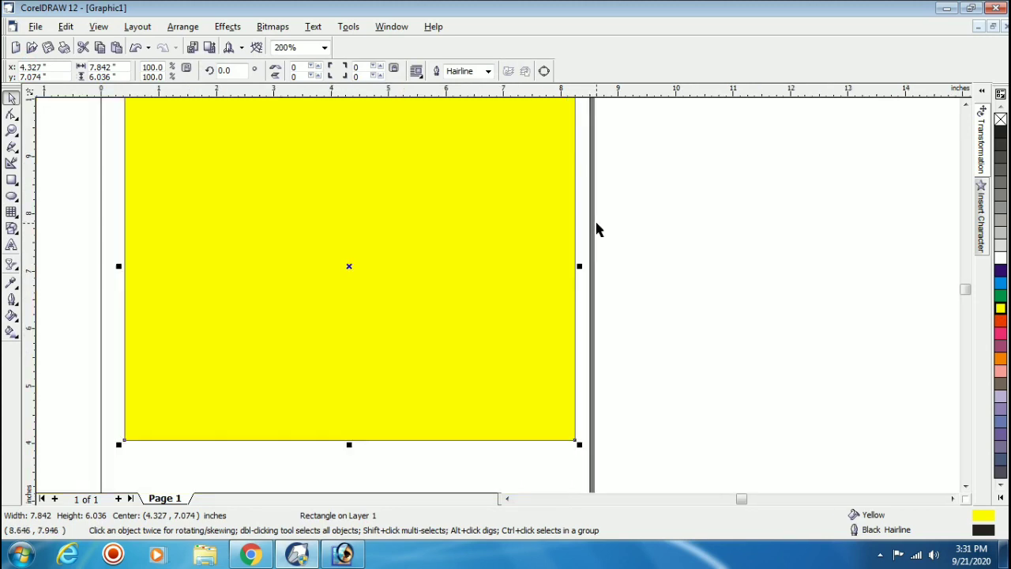
scroll(584, 214, "down", 2)
scroll(584, 214, "up", 1)
scroll(498, 192, "up", 1)
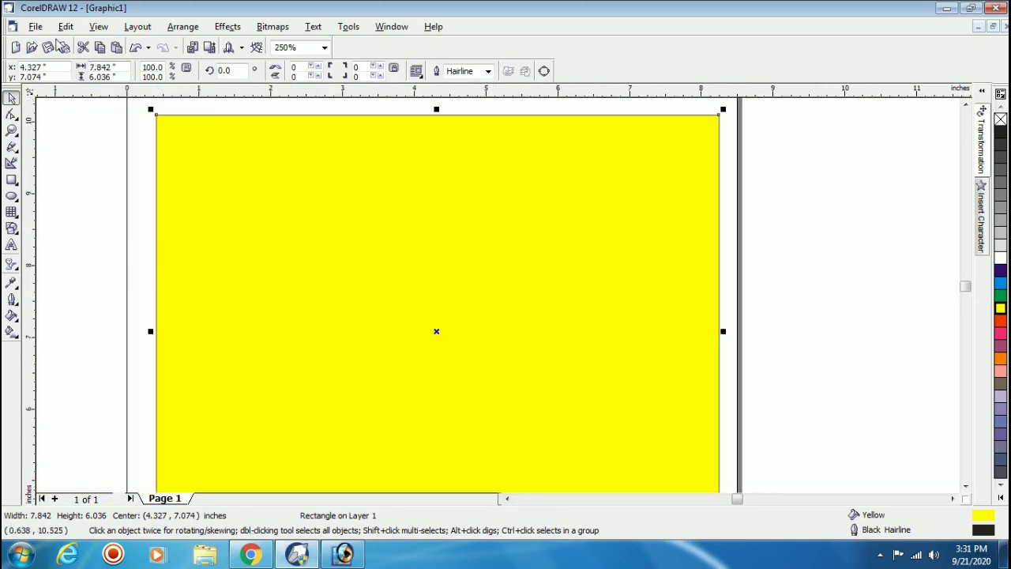
left_click(36, 26)
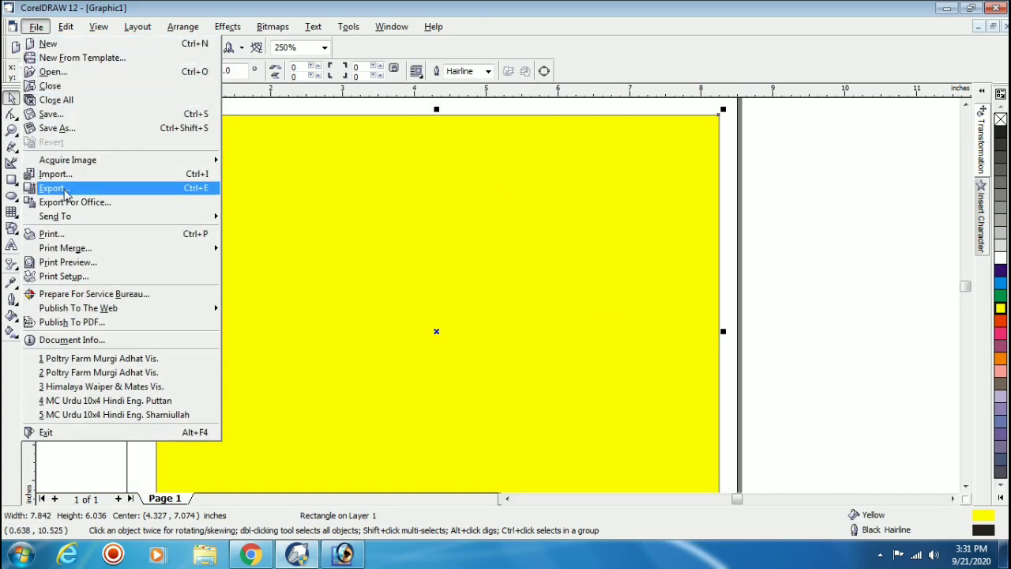
Step: Import the SS cut-out and place it on the yellow rectangle
left_click(63, 182)
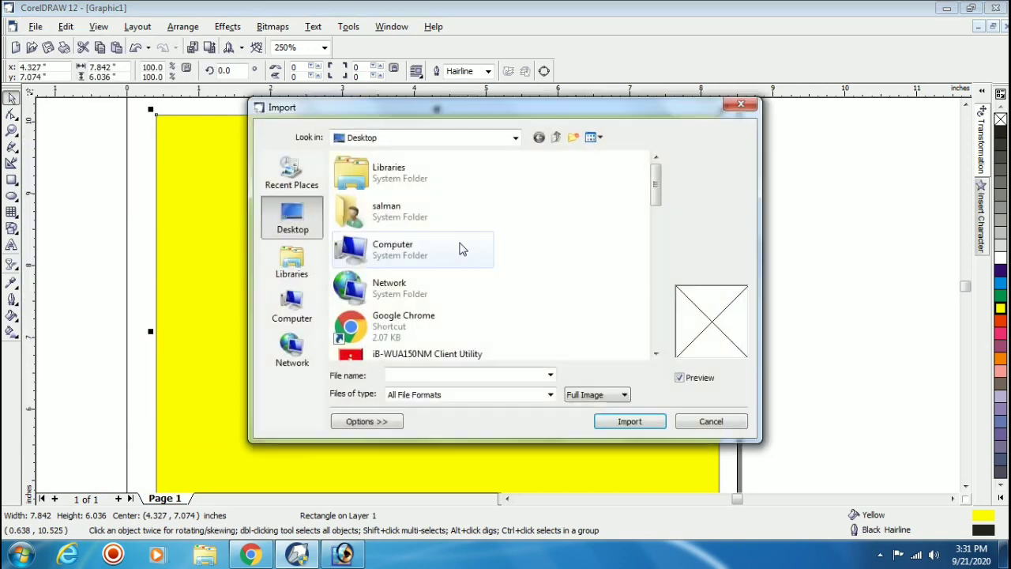
scroll(399, 256, "down", 5)
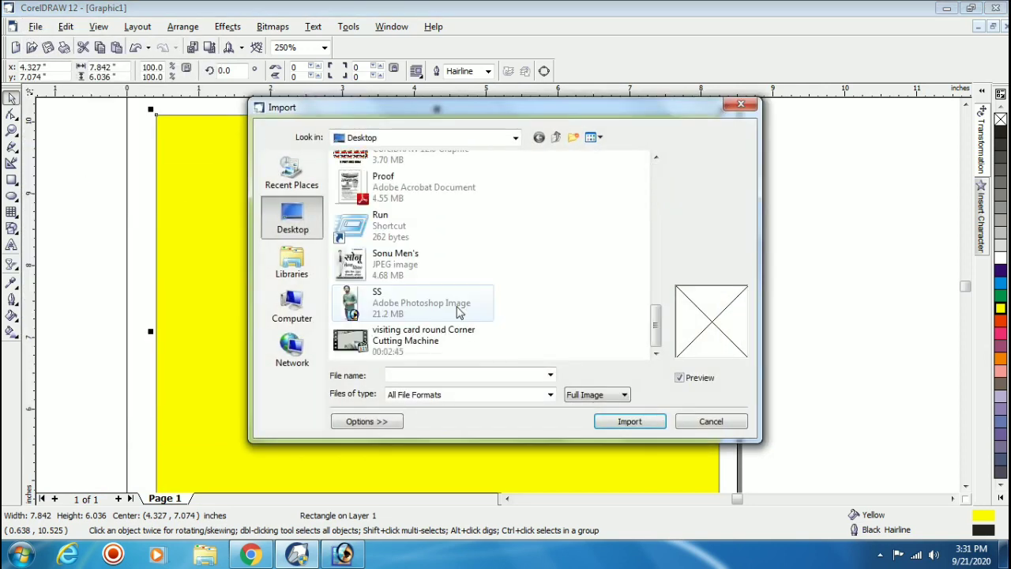
left_click(399, 302)
left_click(628, 423)
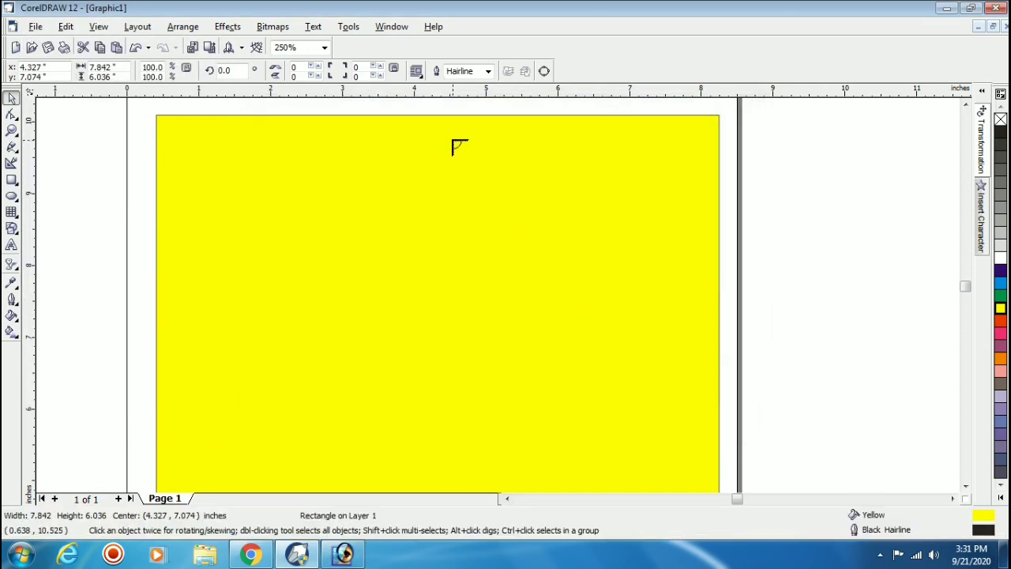
left_click_drag(452, 140, 669, 436)
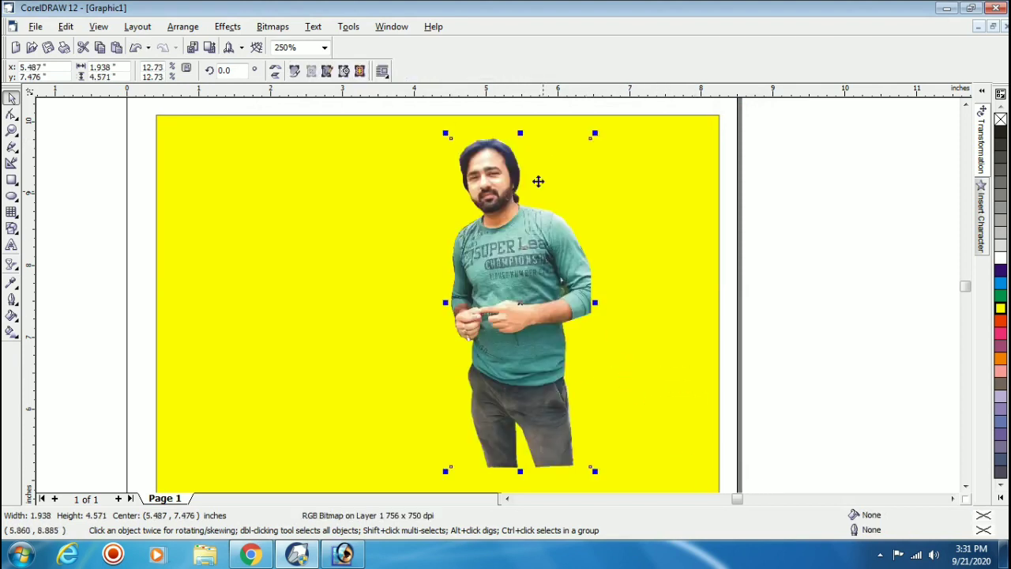
Step: Zoom in to inspect the photo, then move the man to the rectangle's right edge
scroll(538, 182, "up", 1)
scroll(521, 198, "up", 2)
scroll(506, 213, "down", 1)
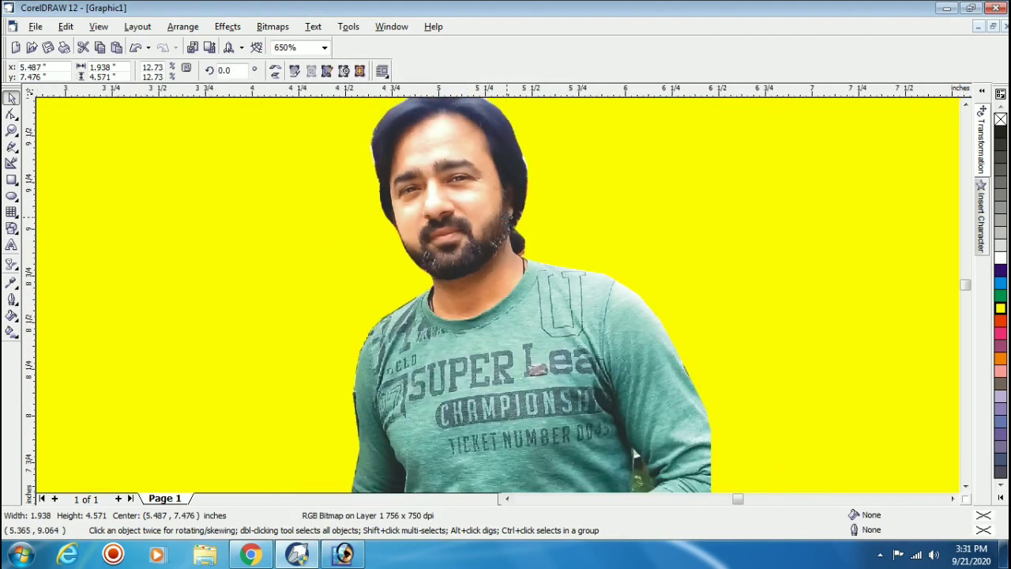
scroll(513, 134, "up", 1)
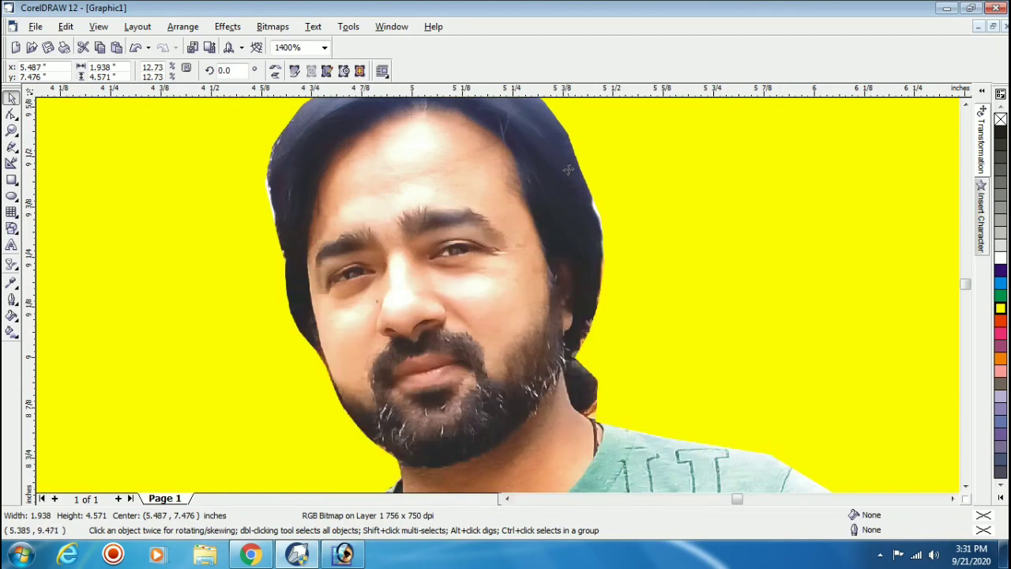
scroll(560, 216, "up", 1)
scroll(566, 231, "up", 1)
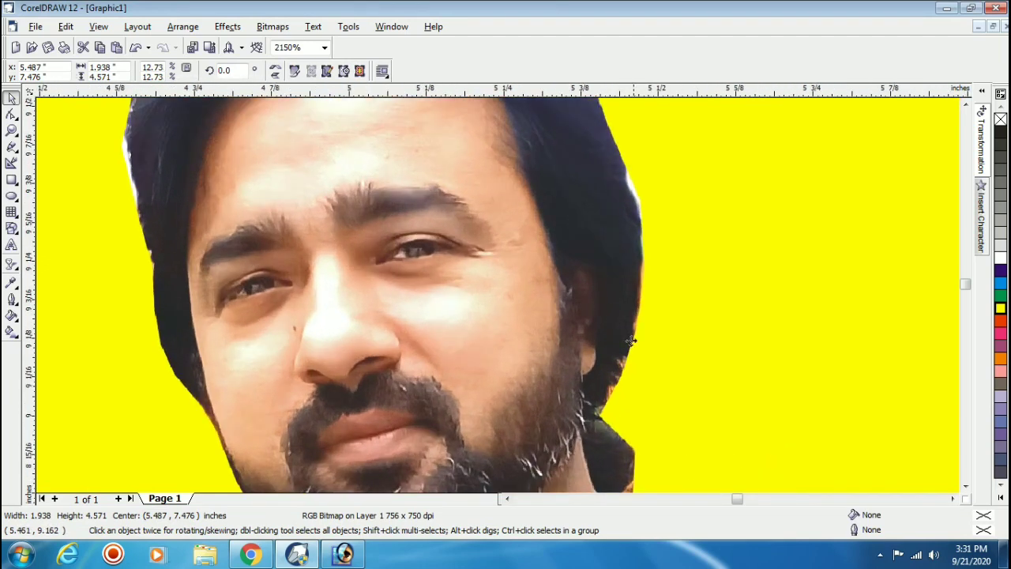
scroll(521, 190, "down", 1)
scroll(518, 170, "down", 1)
scroll(519, 158, "down", 1)
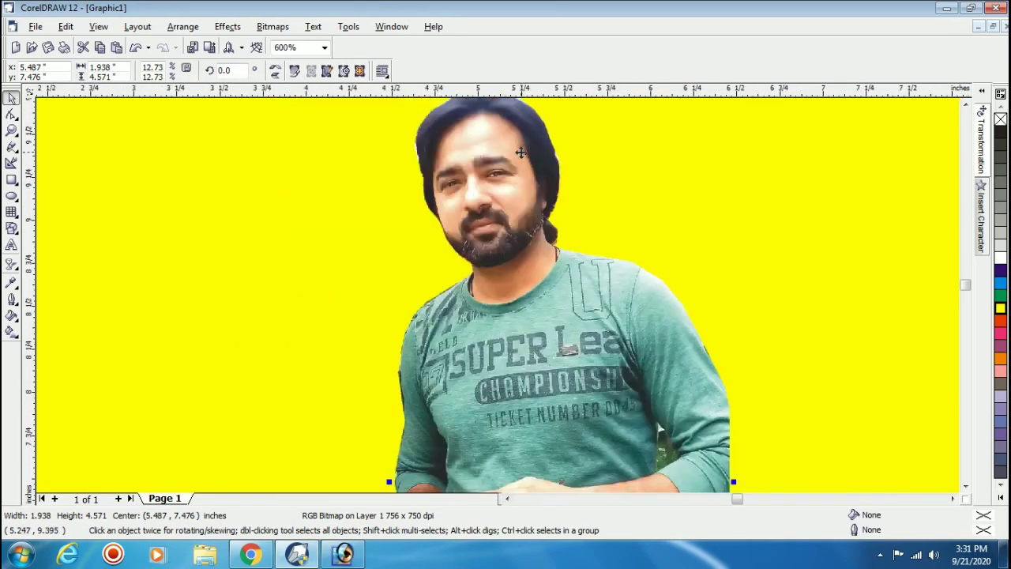
scroll(521, 156, "down", 1)
scroll(523, 155, "down", 4)
scroll(554, 203, "up", 2)
scroll(557, 227, "up", 2)
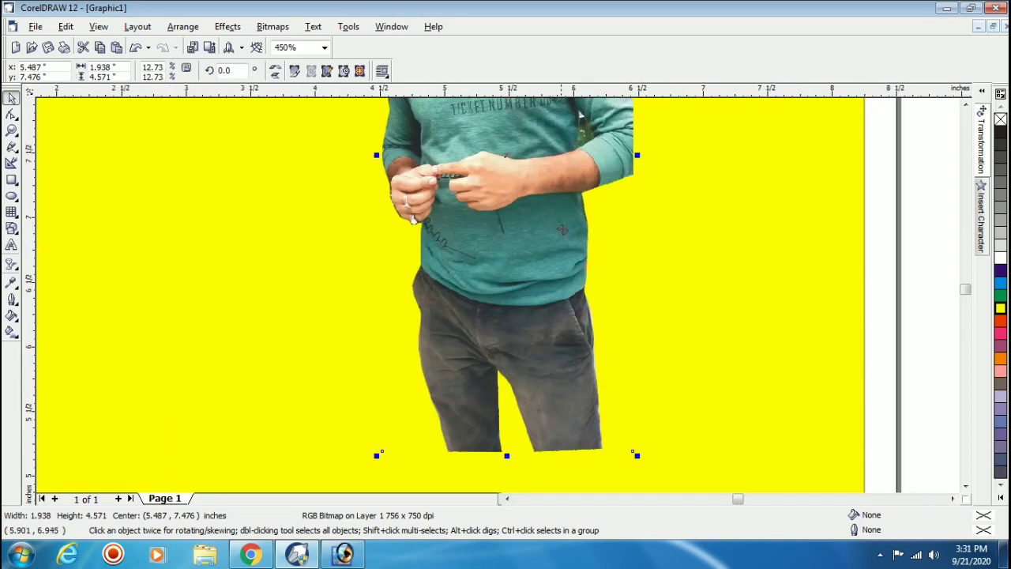
scroll(556, 433, "up", 1)
scroll(661, 96, "up", 1)
scroll(706, 97, "up", 1)
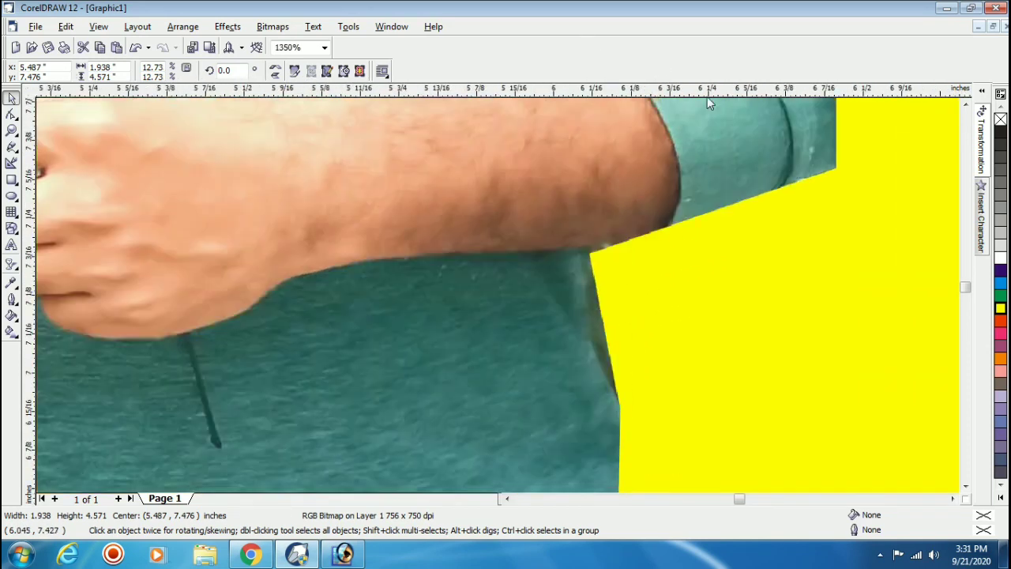
scroll(776, 118, "up", 2)
scroll(776, 117, "down", 6)
scroll(442, 187, "up", 1)
scroll(406, 176, "up", 2)
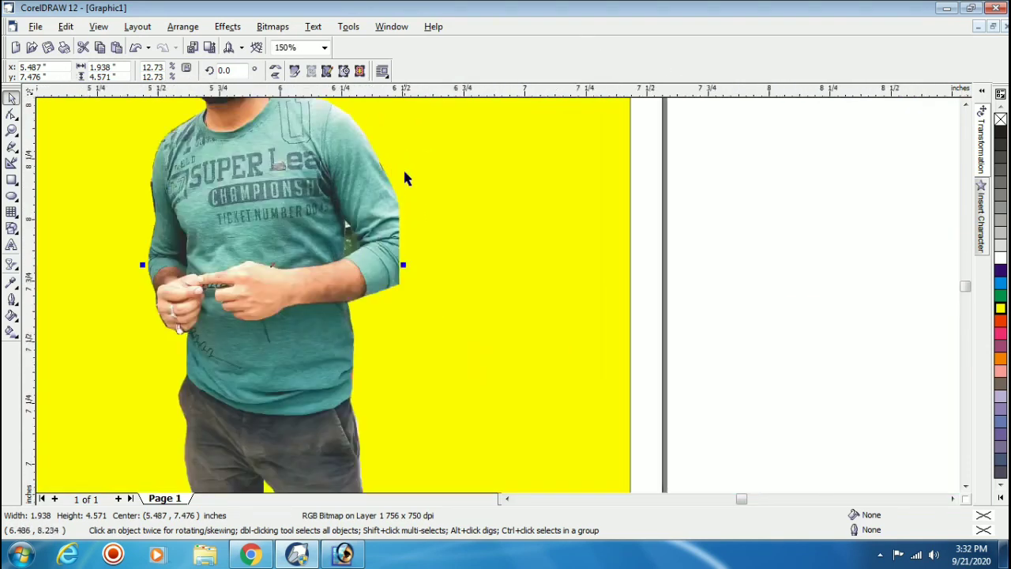
scroll(289, 259, "up", 1)
scroll(289, 259, "up", 1)
scroll(393, 214, "down", 1)
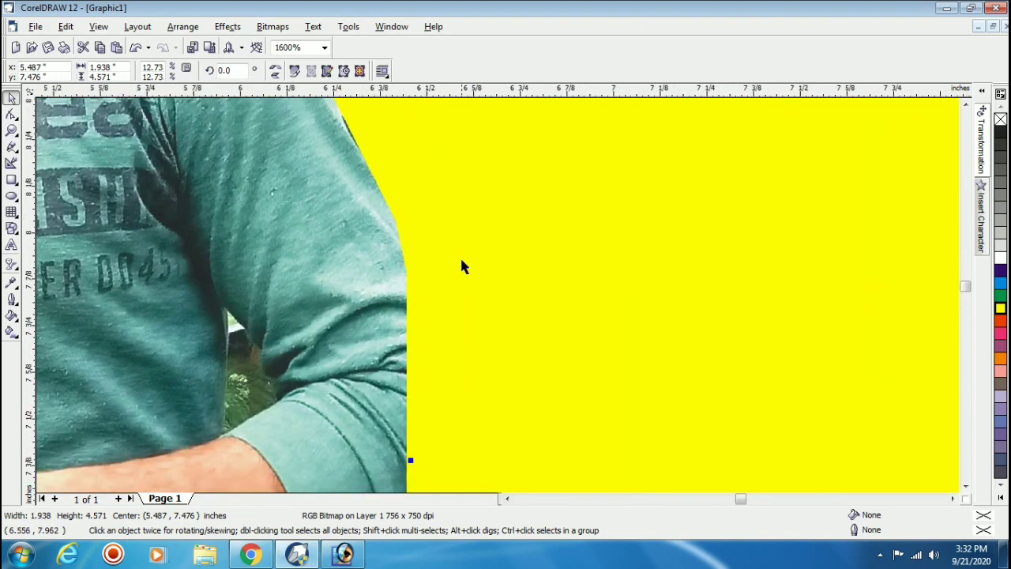
scroll(460, 255, "down", 5)
left_click_drag(459, 242, 502, 237)
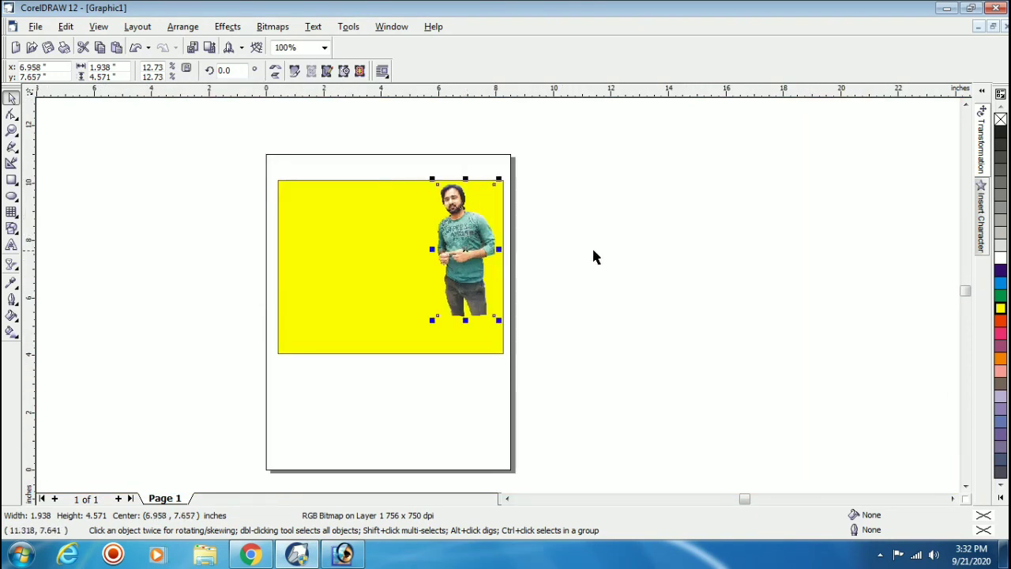
key("Escape")
Step: Back in Photoshop, close SS.psd, maximise the original photo and undo the cut
left_click(945, 9)
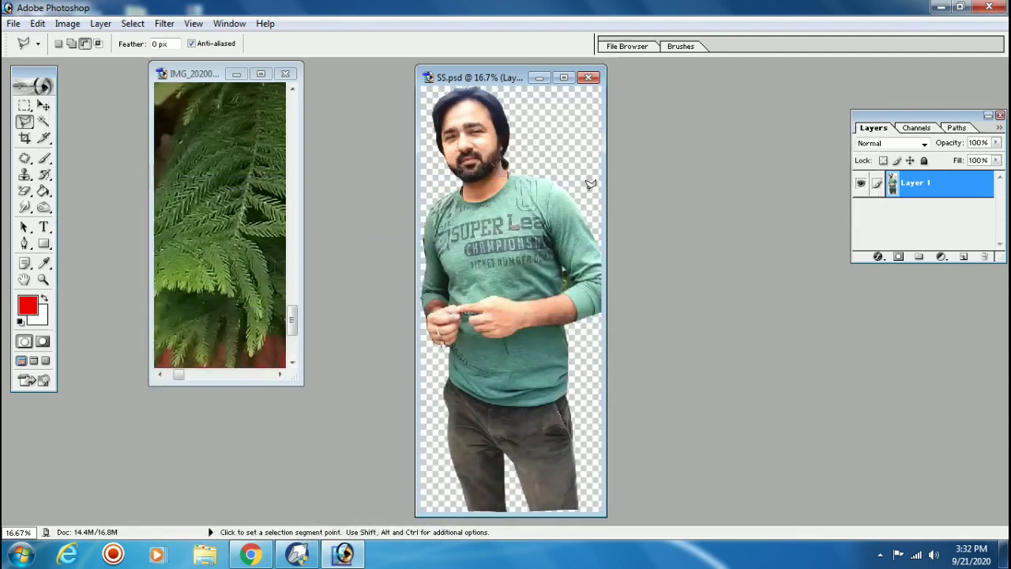
left_click(588, 77)
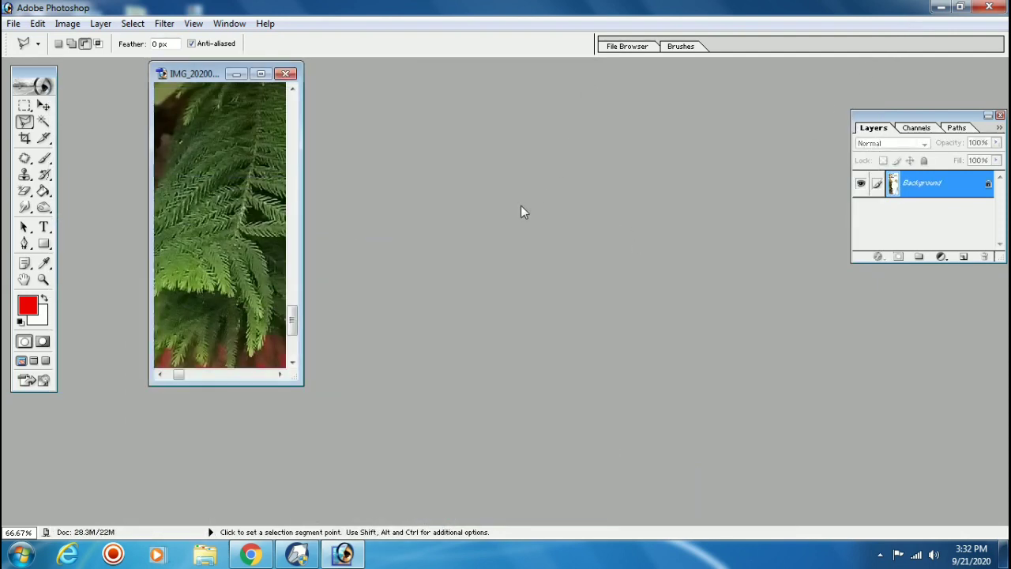
left_click(260, 74)
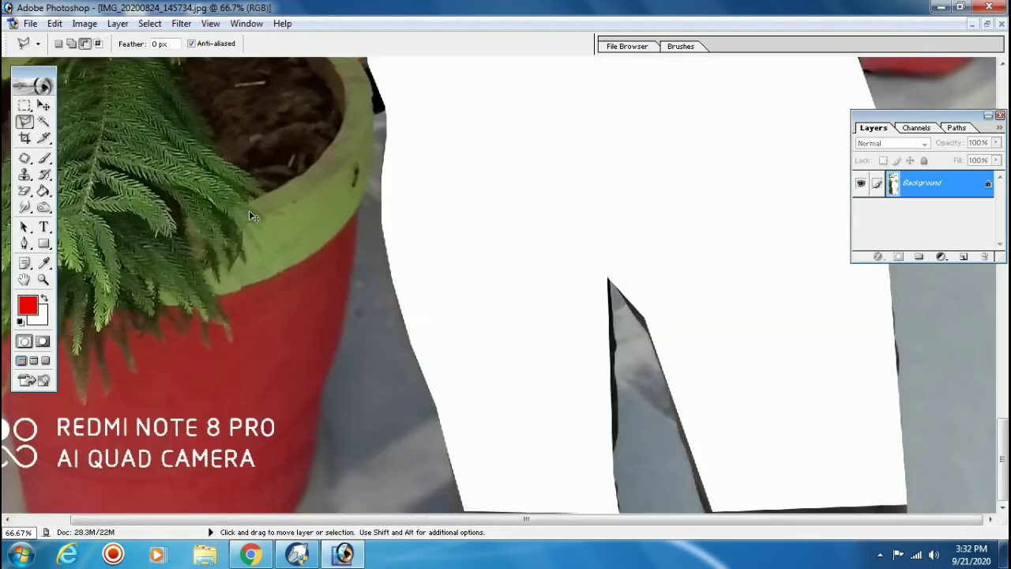
key("ctrl+z")
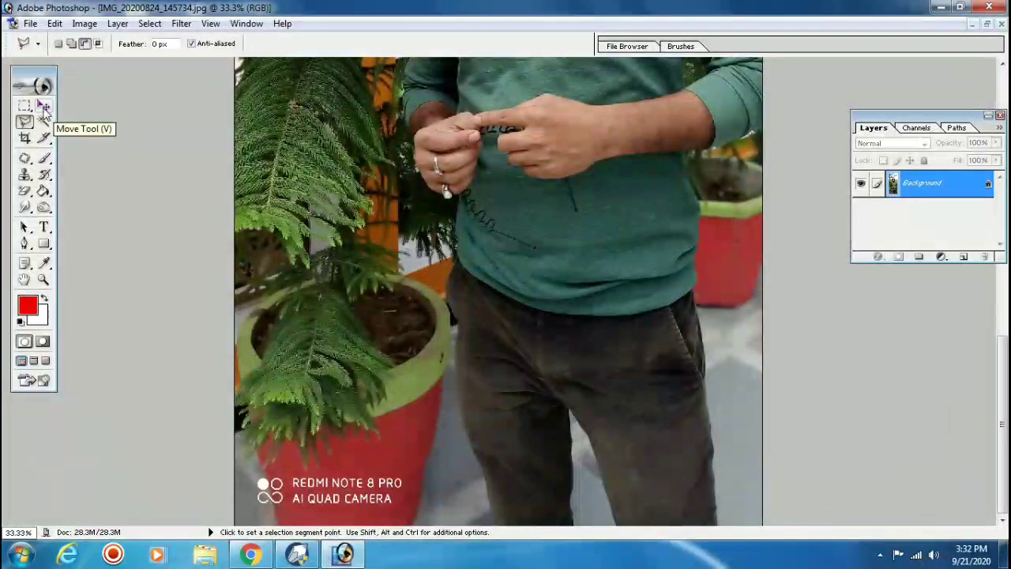
Step: Select the Lasso tool and set its Feather to 10 px
left_click(43, 108)
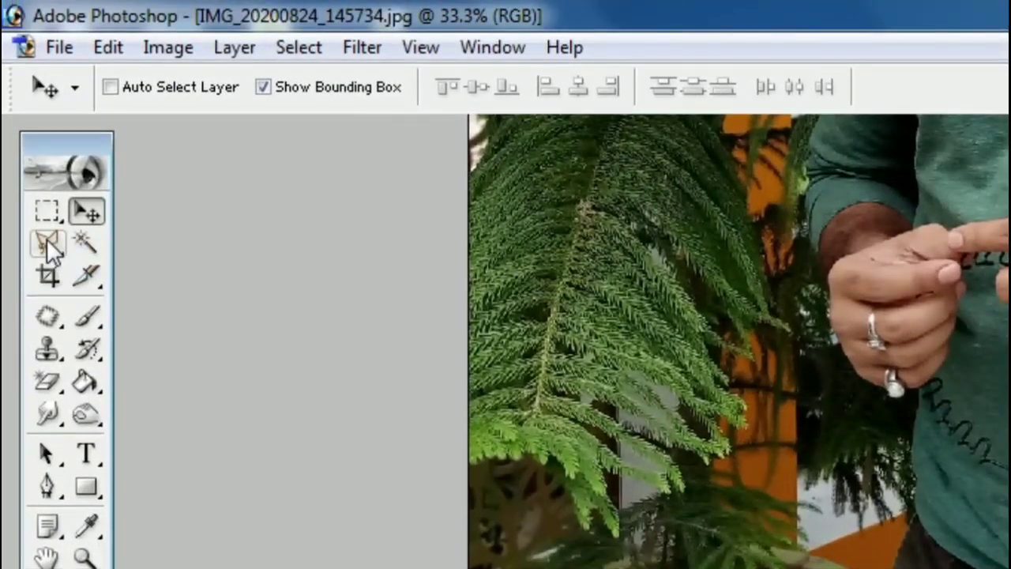
left_click(46, 240)
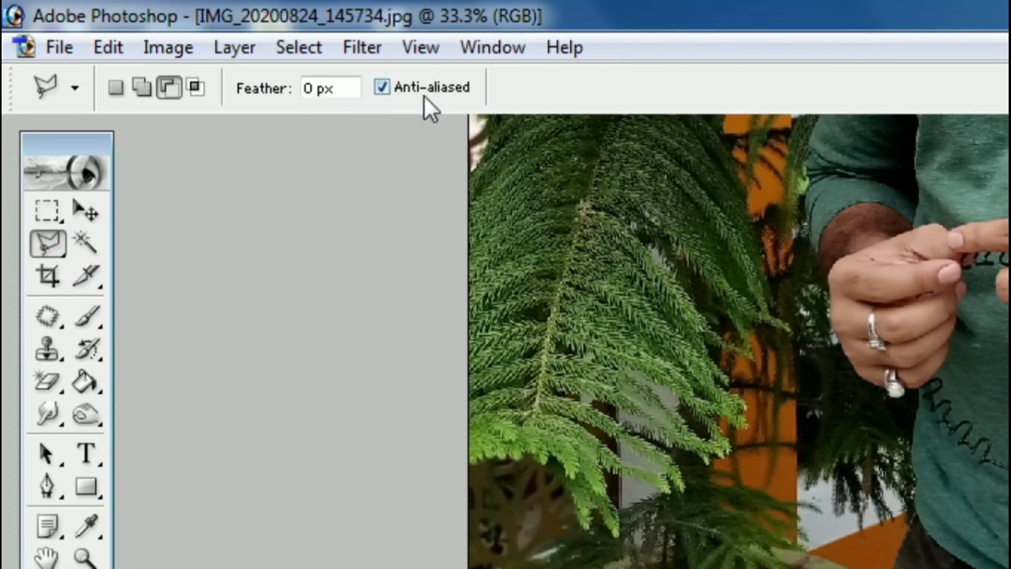
double_click(339, 87)
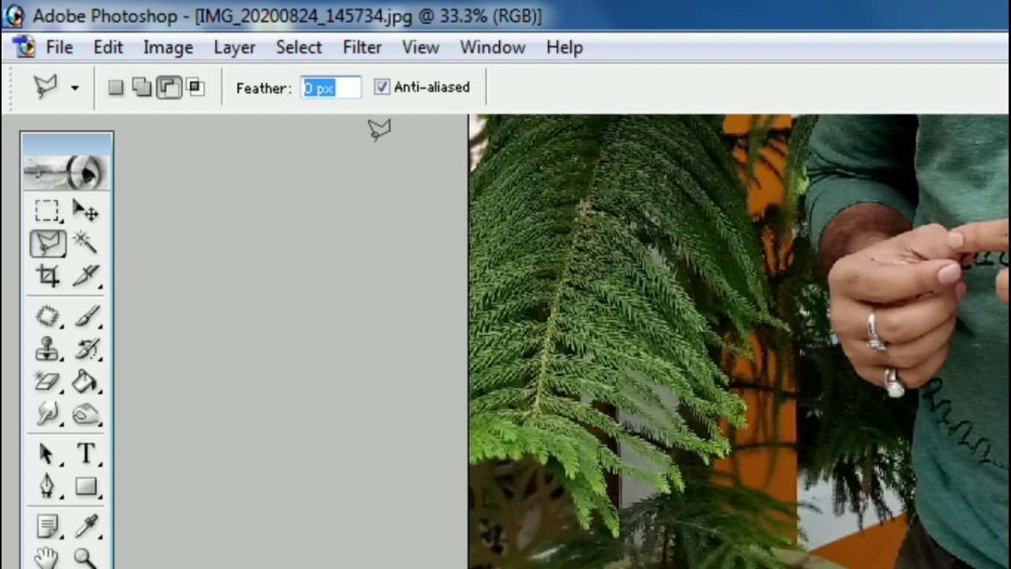
type("10")
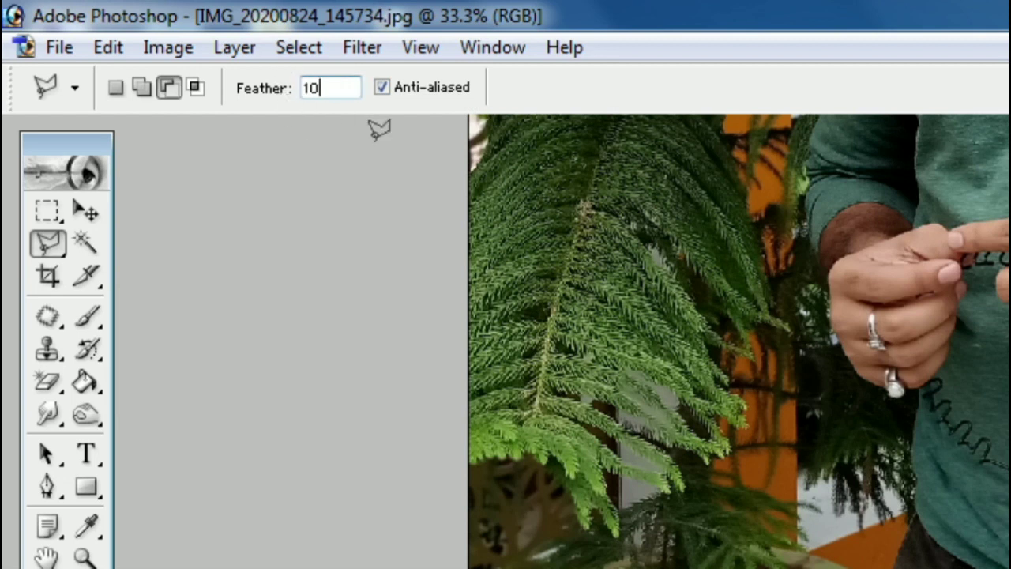
key("Return")
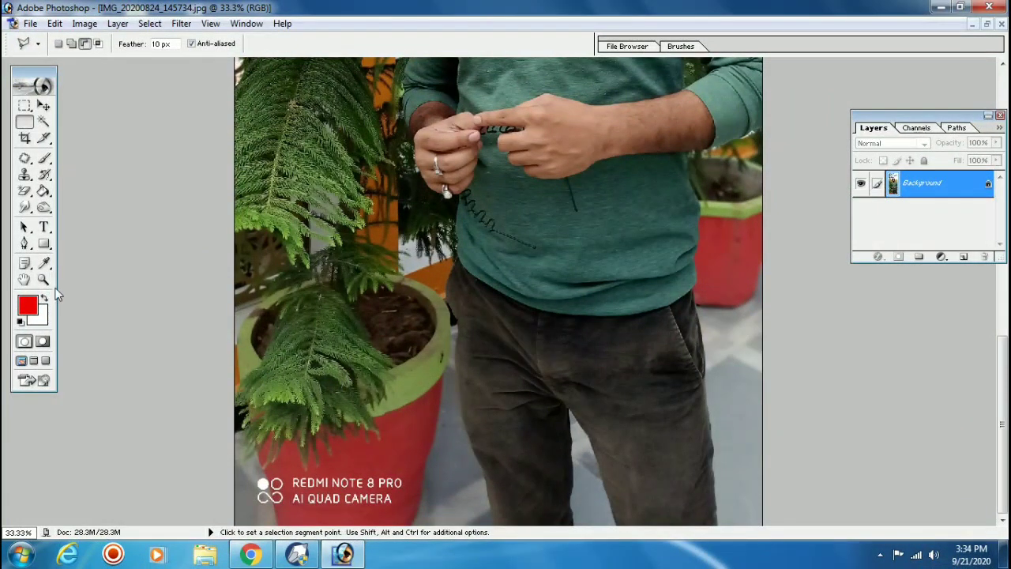
Step: Zoom in on the trousers and start the feathered lasso outline along the trouser leg
left_click(43, 279)
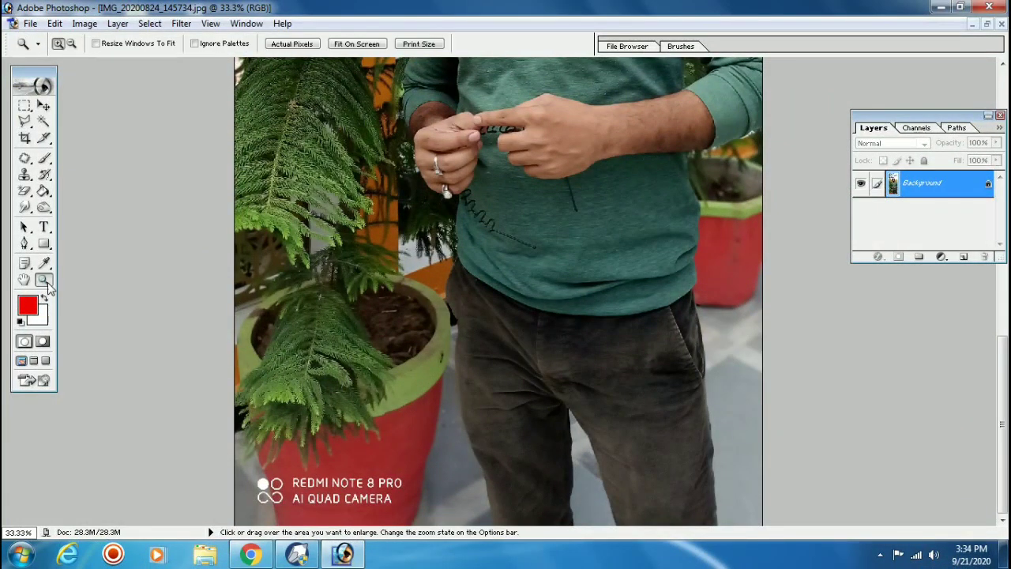
left_click_drag(518, 502, 520, 503)
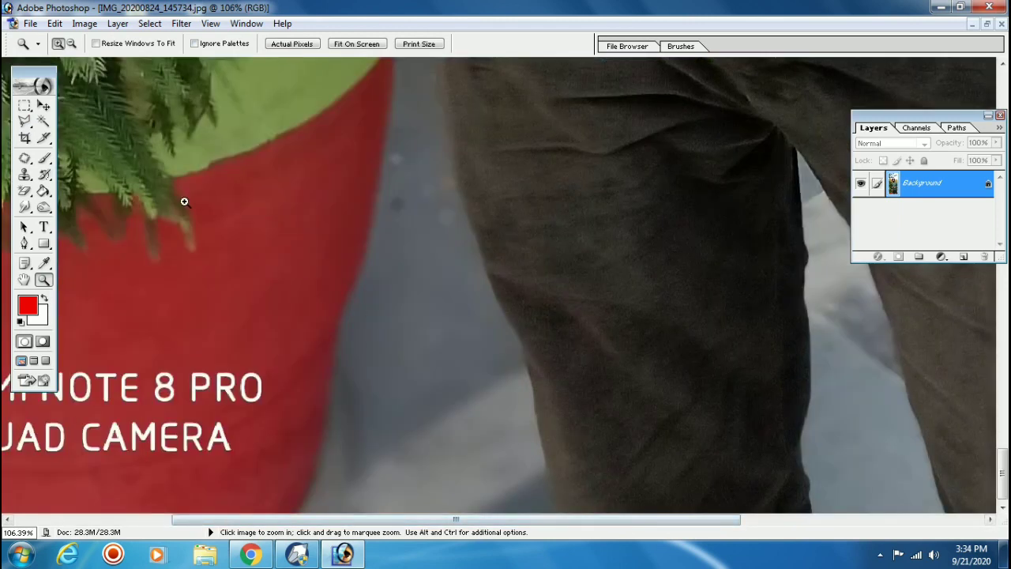
left_click(25, 121)
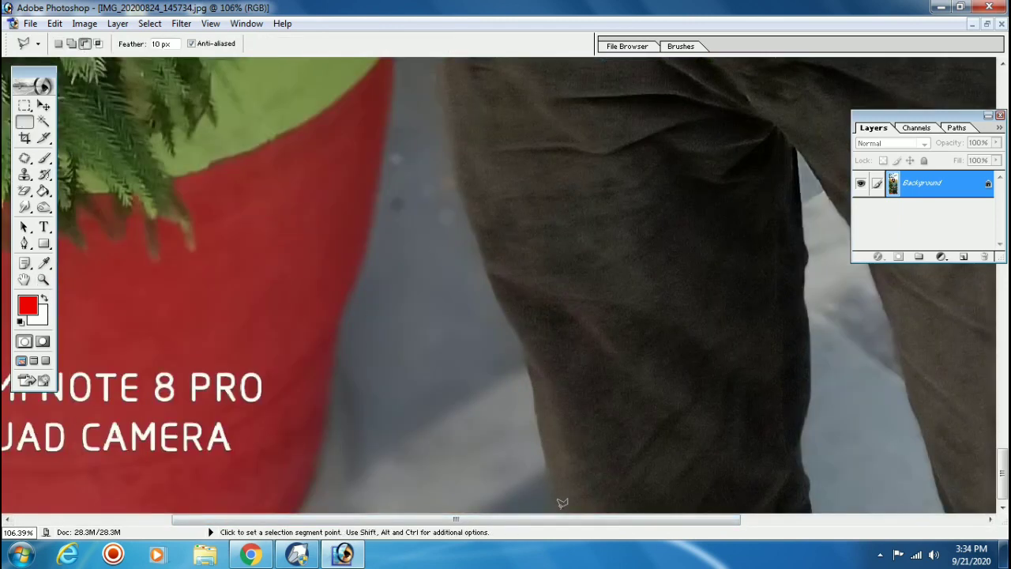
left_click(559, 509)
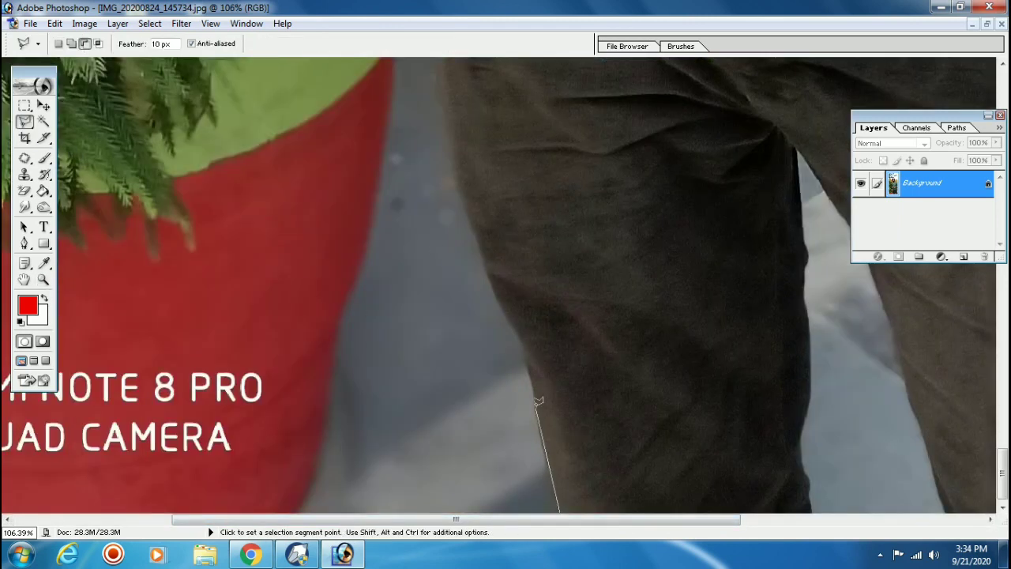
left_click(480, 280)
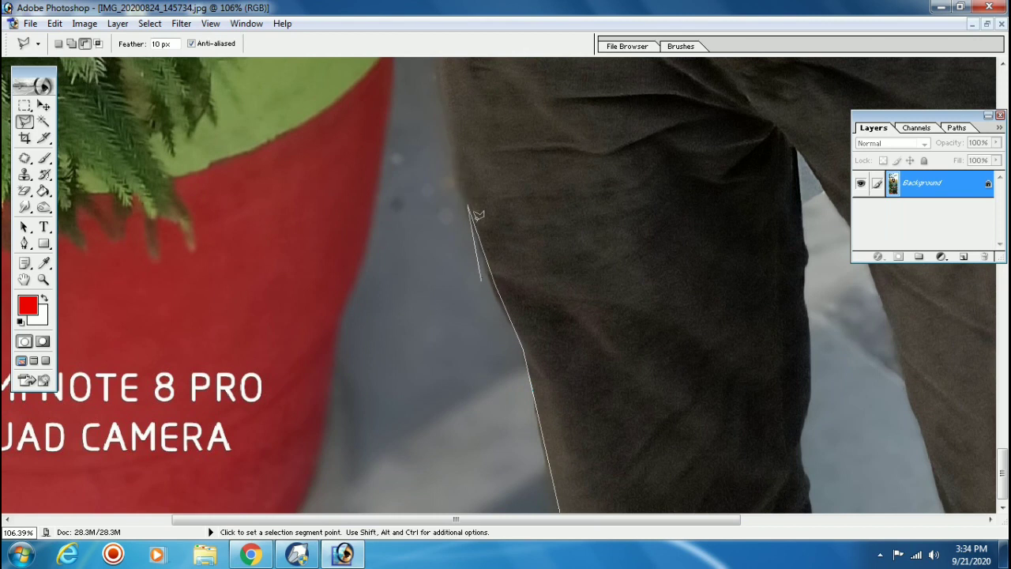
Step: Continue the feathered outline up past the shirt and collar to the hair and beard
left_click_drag(443, 78, 466, 251)
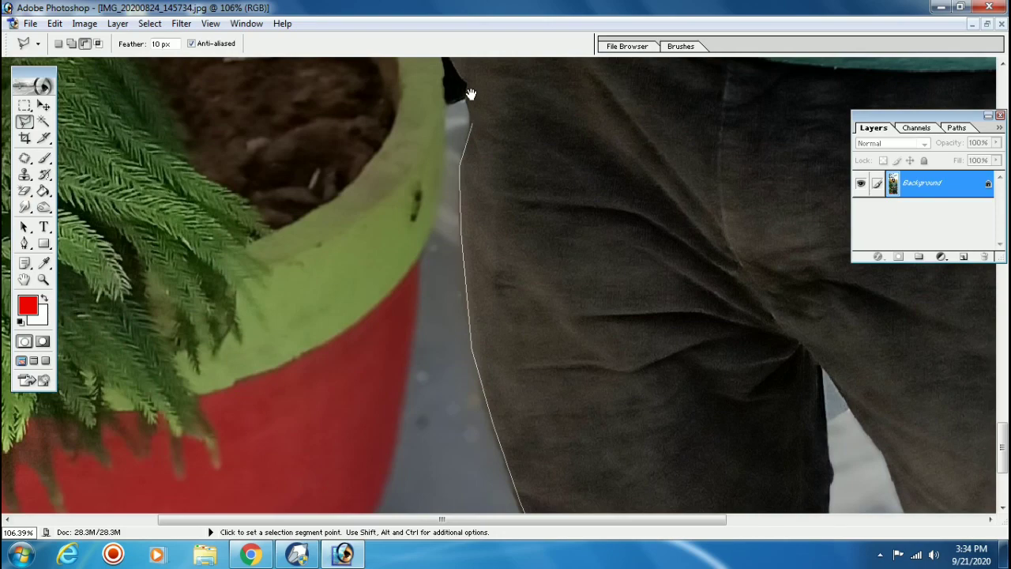
left_click_drag(470, 94, 373, 146)
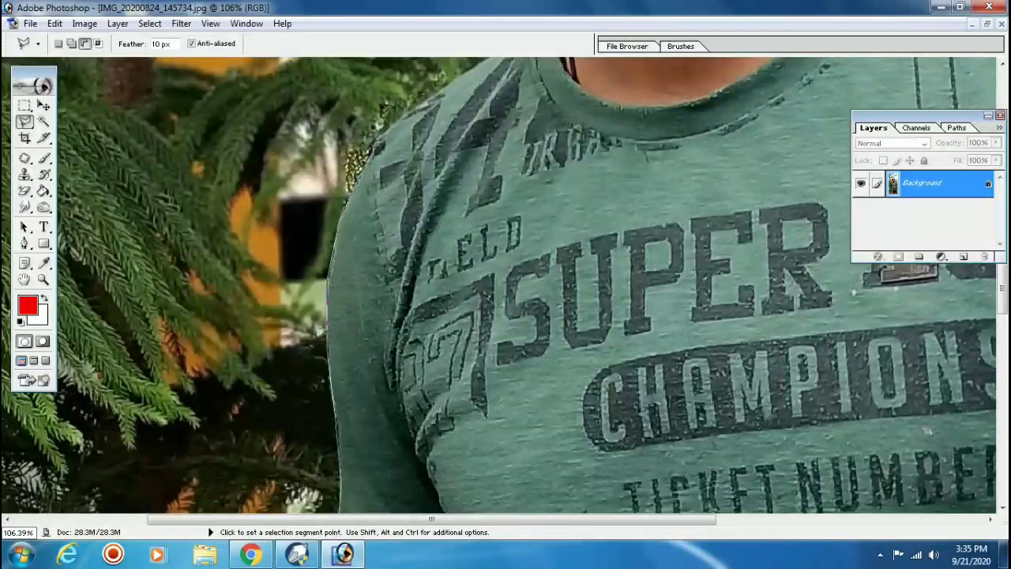
left_click_drag(439, 82, 453, 215)
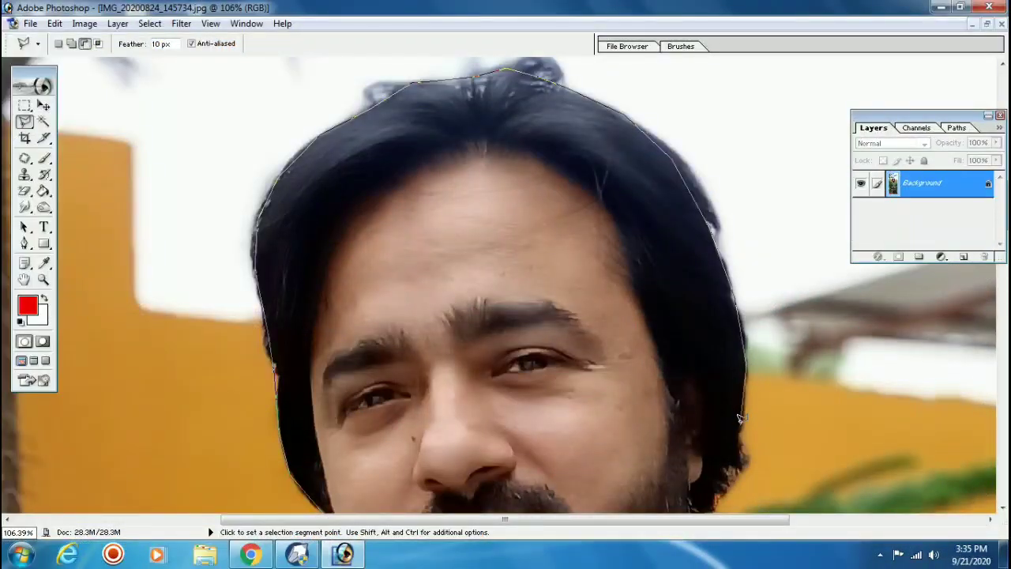
scroll(734, 447, "down", 3)
scroll(720, 391, "down", 1)
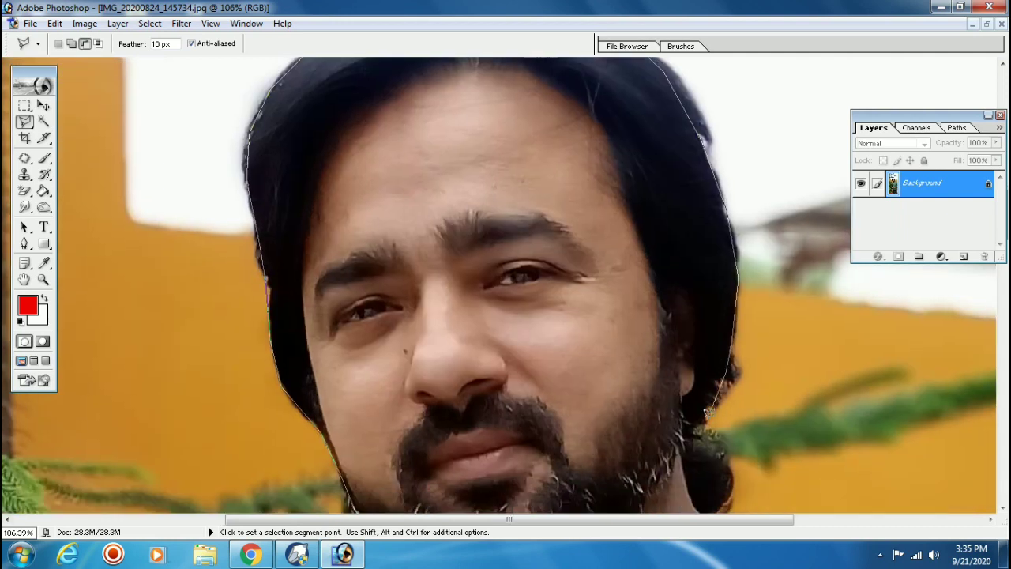
scroll(722, 467, "down", 4)
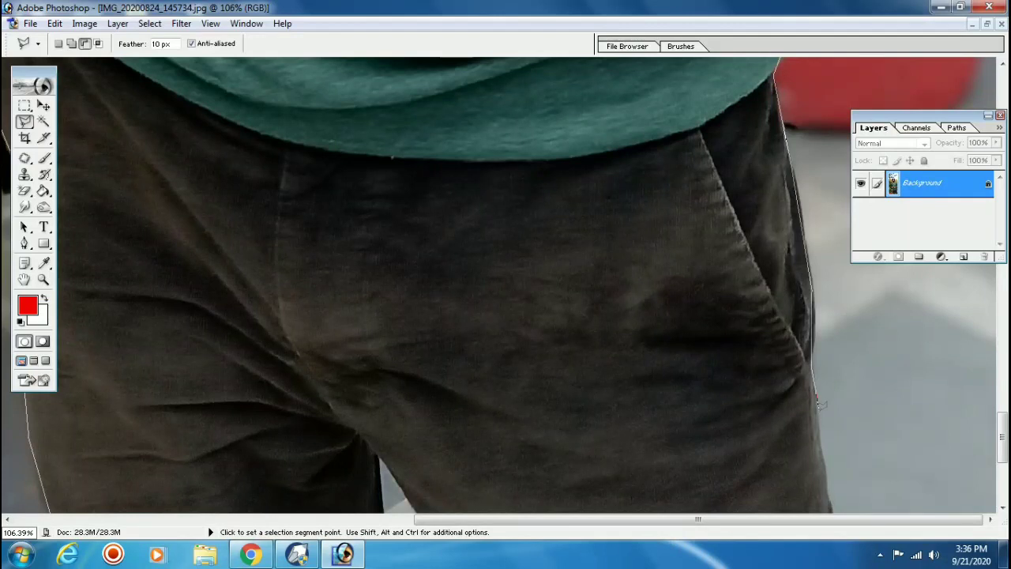
scroll(831, 449, "down", 5)
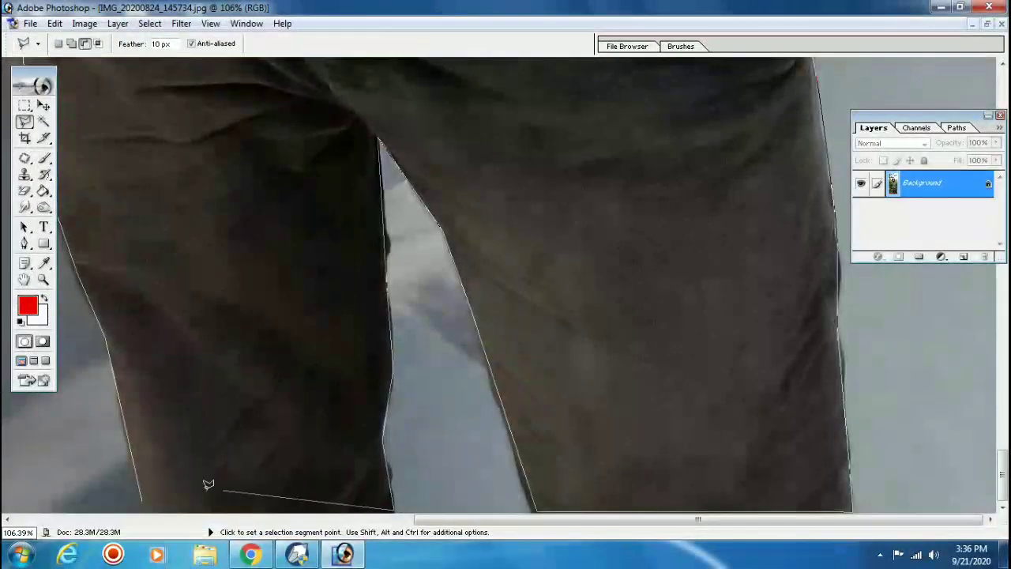
Step: Paste the feathered cut-out man into a new transparent document and close the original unsaved
left_click(143, 496)
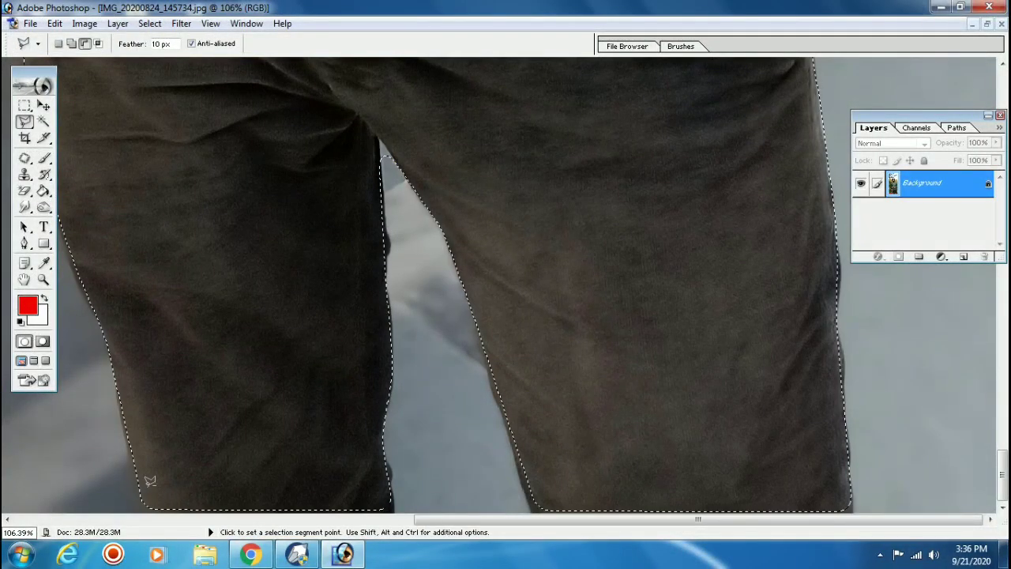
key("Delete")
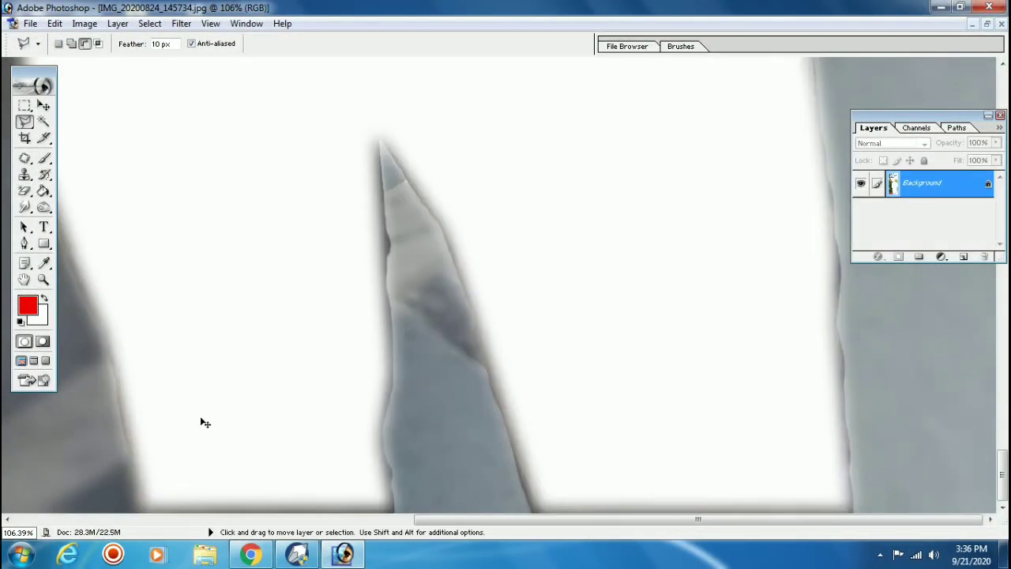
key("ctrl+n")
key("Return")
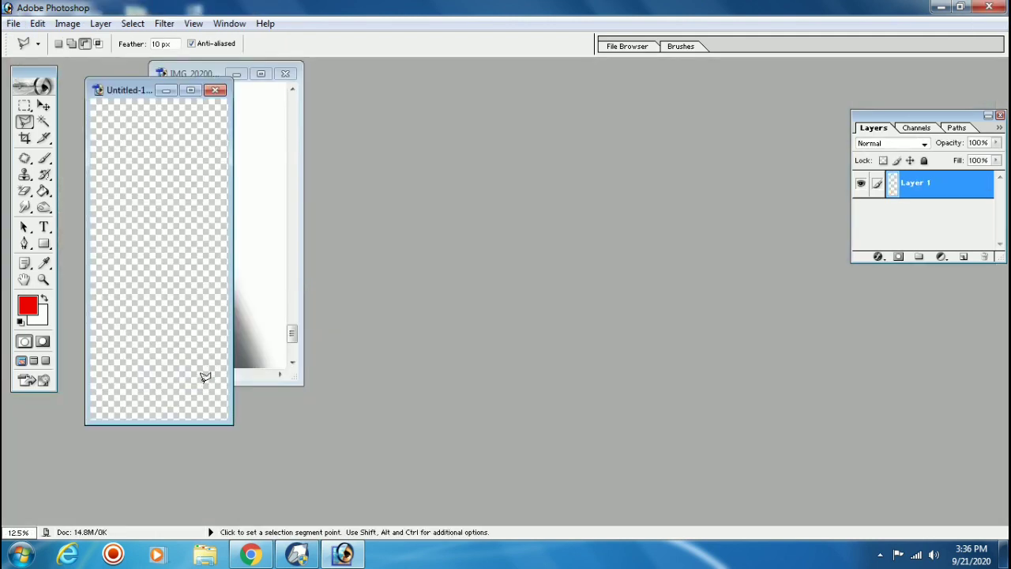
key("ctrl")
mouse_move(227, 326)
left_mouse_down()
mouse_move(179, 109)
mouse_move(398, 120)
left_mouse_up()
left_click(285, 74)
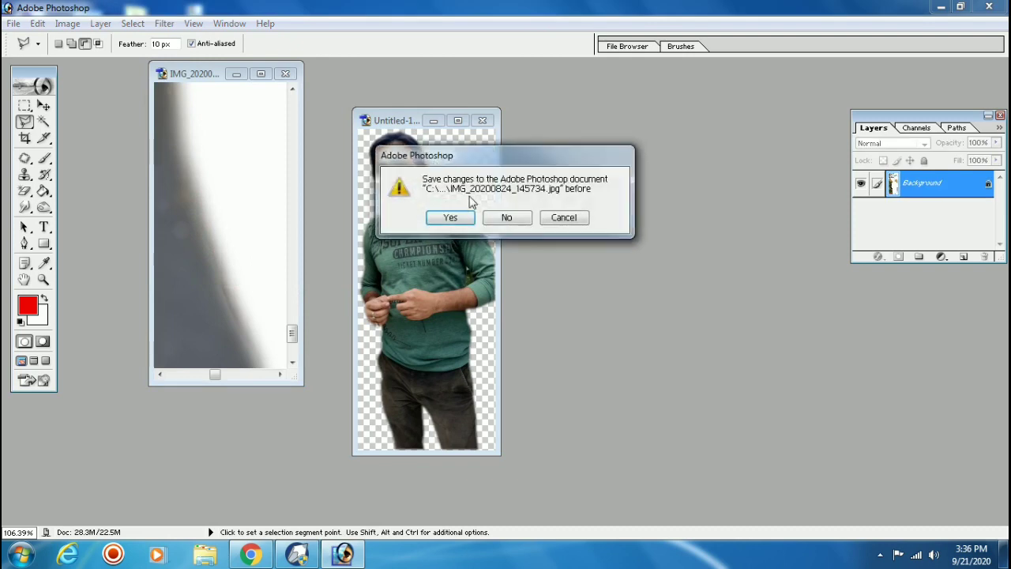
left_click(514, 219)
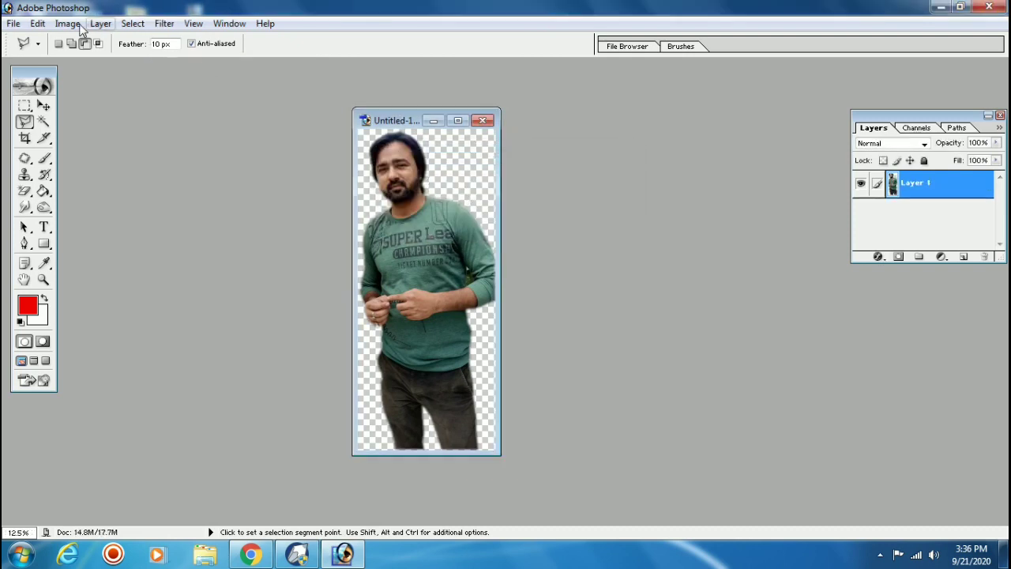
Step: Brighten the cut-out man by +18 with Brightness/Contrast
left_click(68, 23)
left_click(237, 160)
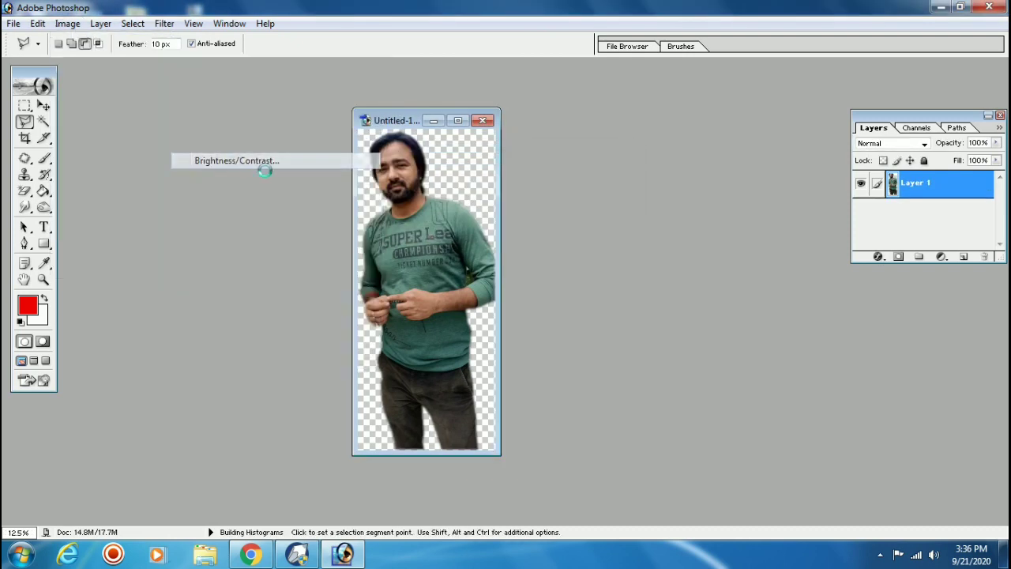
left_click_drag(588, 404, 600, 409)
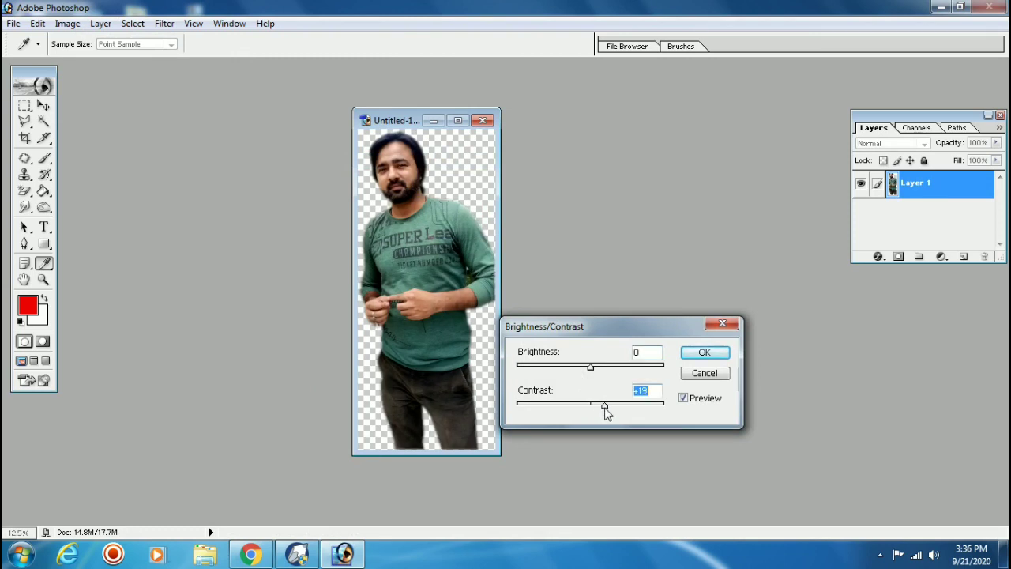
left_click_drag(592, 367, 604, 373)
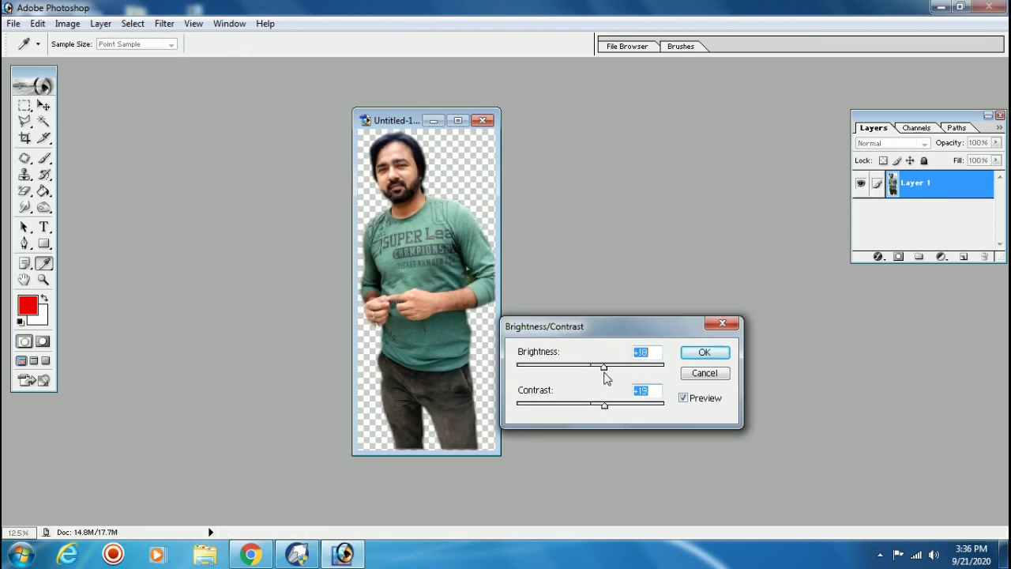
left_click(703, 352)
Step: Save the cut-out as SSS and close the document
key("l")
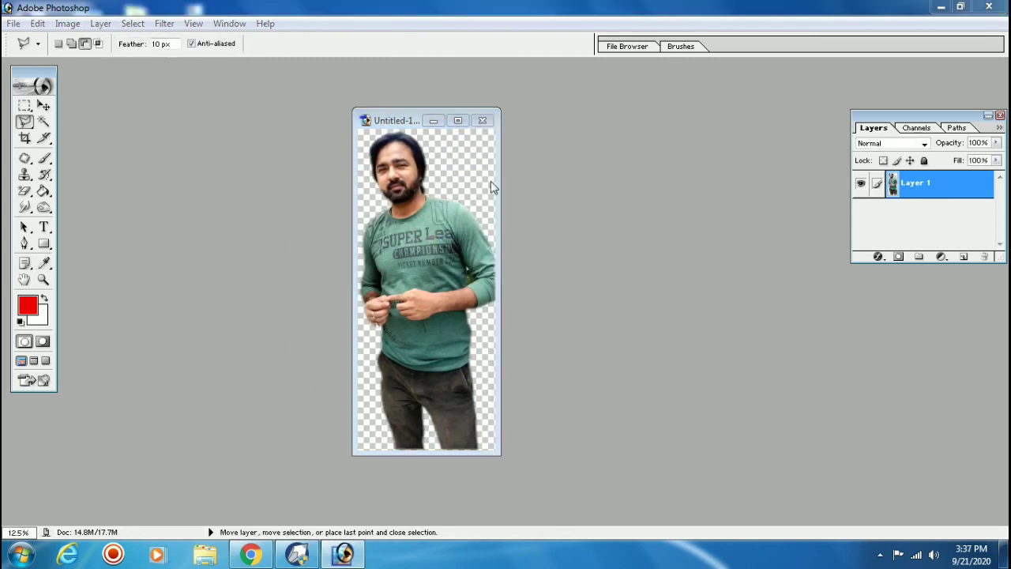
key("ctrl+s")
type("SSS")
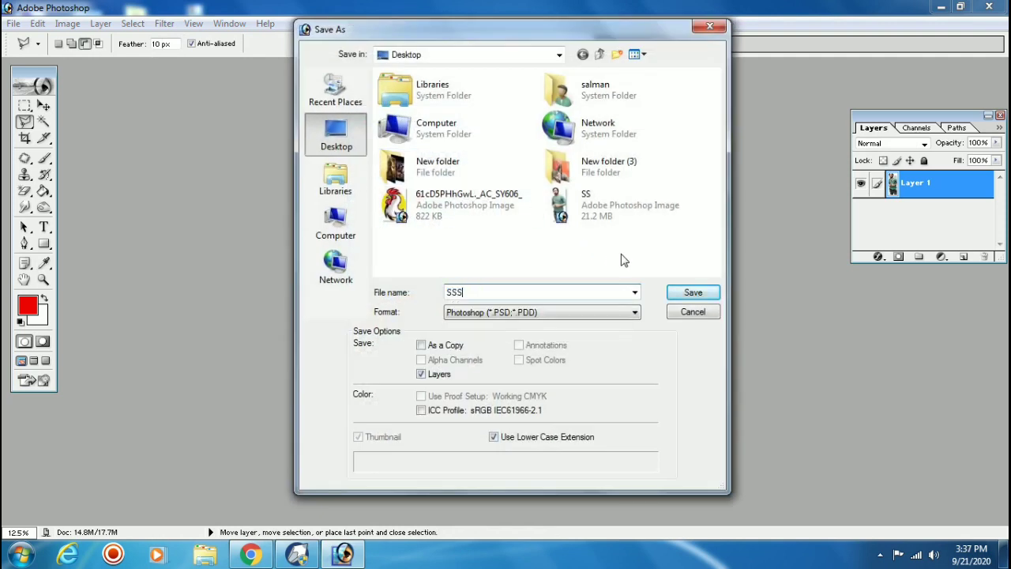
left_click(692, 292)
left_click(483, 120)
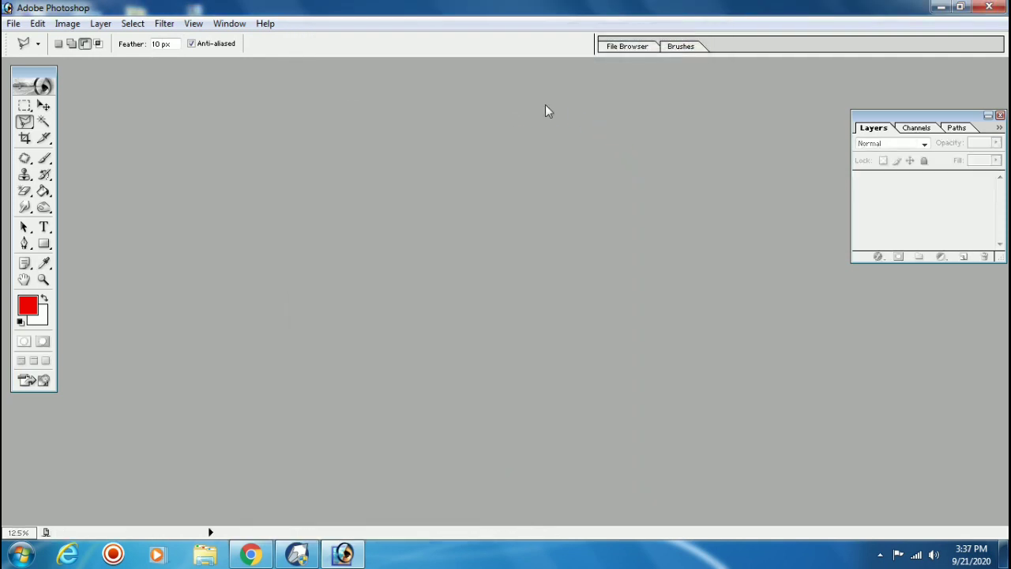
Step: Return to CorelDRAW and centre the man photo on the yellow page
left_click(940, 8)
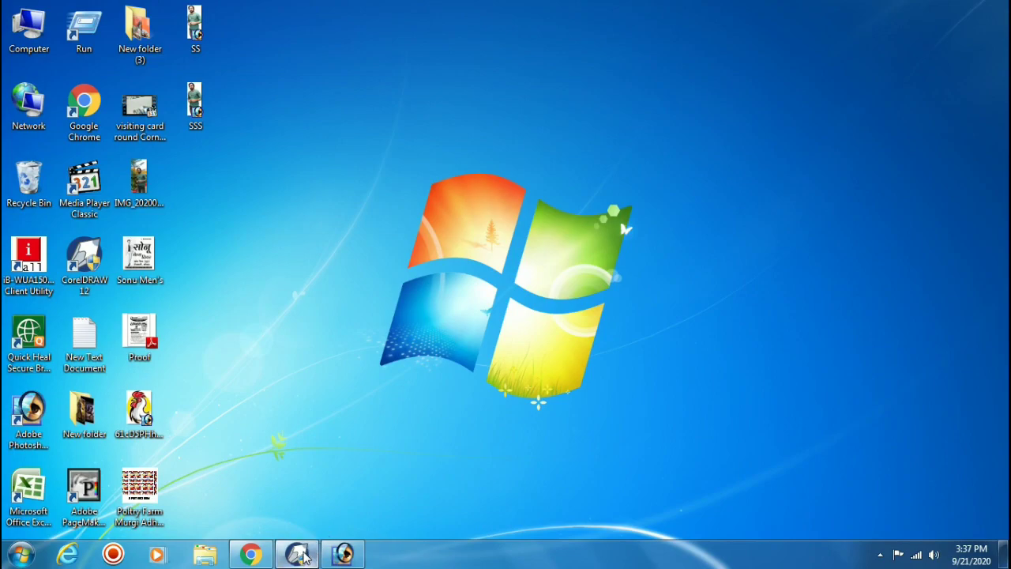
left_click(297, 553)
scroll(424, 364, "up", 1)
left_click_drag(490, 253, 379, 284)
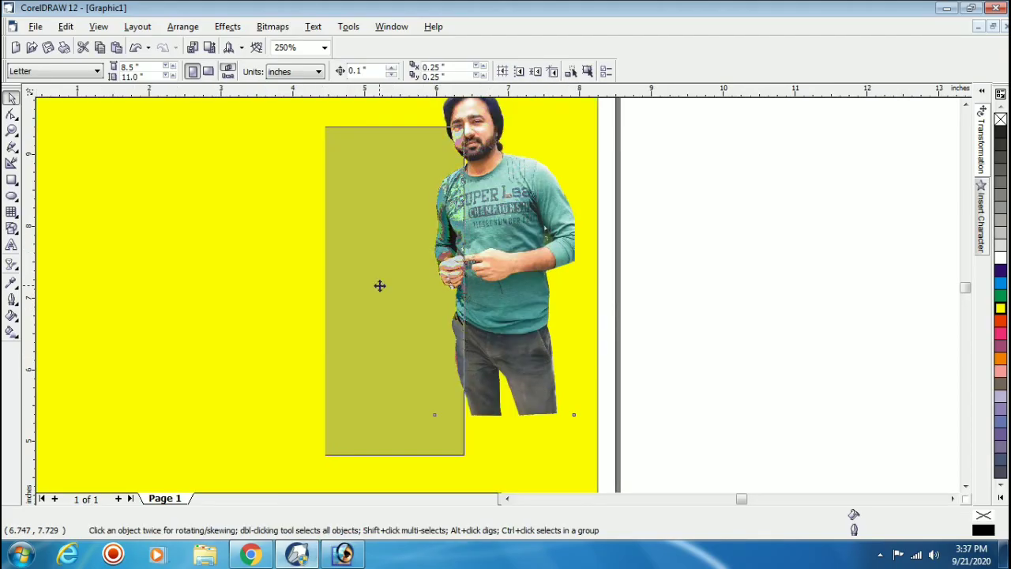
Step: Enlarge the man photo and move it toward the left of the yellow page
left_click_drag(484, 412, 500, 458)
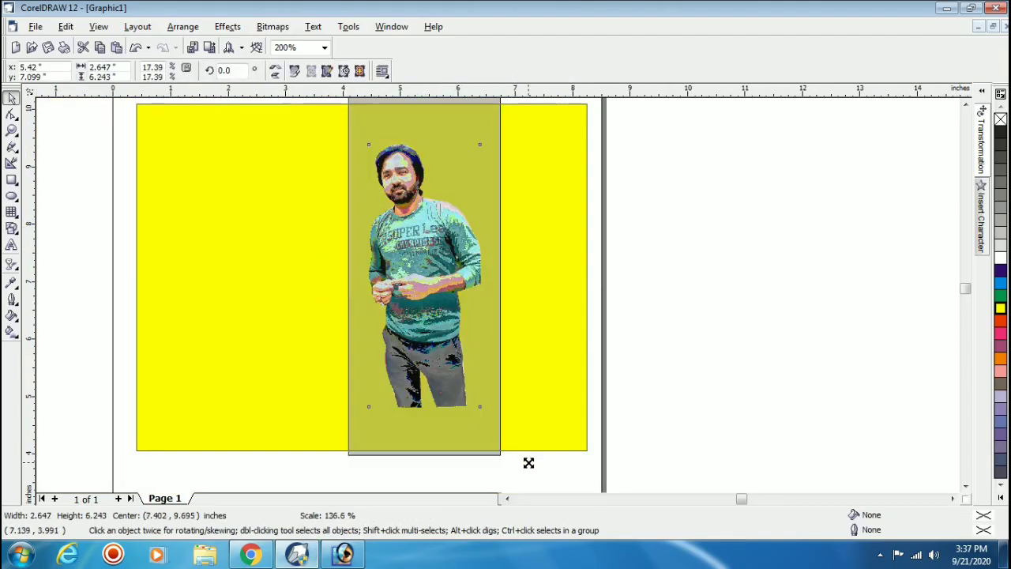
left_click_drag(469, 329, 374, 349)
scroll(331, 147, "up", 1)
scroll(330, 147, "up", 1)
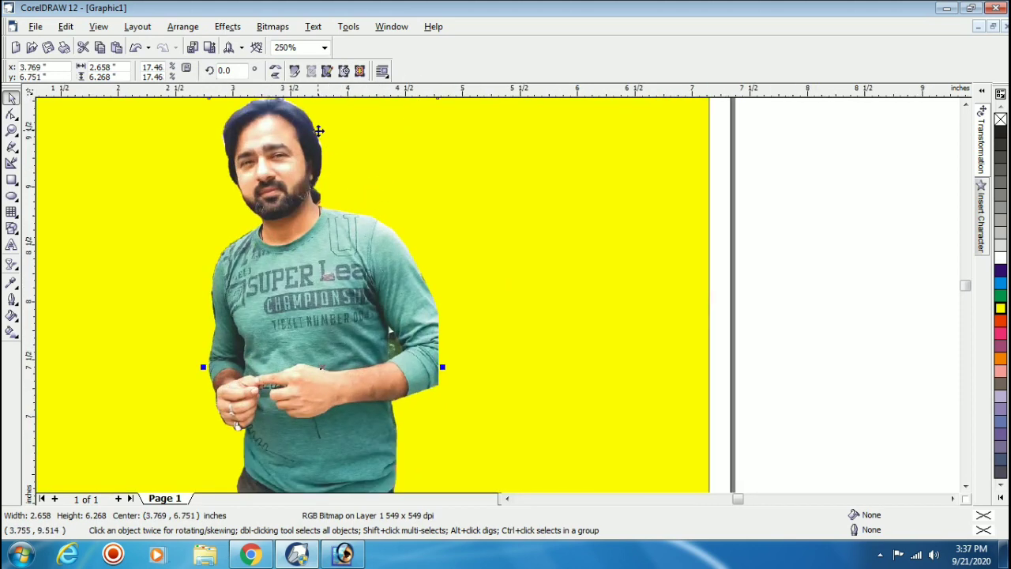
scroll(320, 177, "up", 1)
Step: Import SSS.psd from the Desktop into the layout
key("ctrl+i")
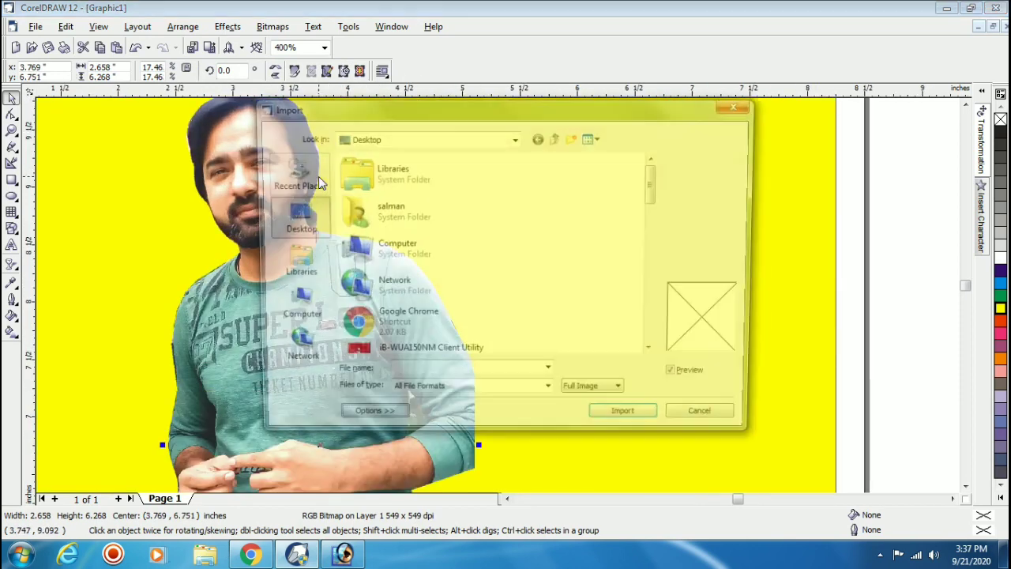
left_click(431, 139)
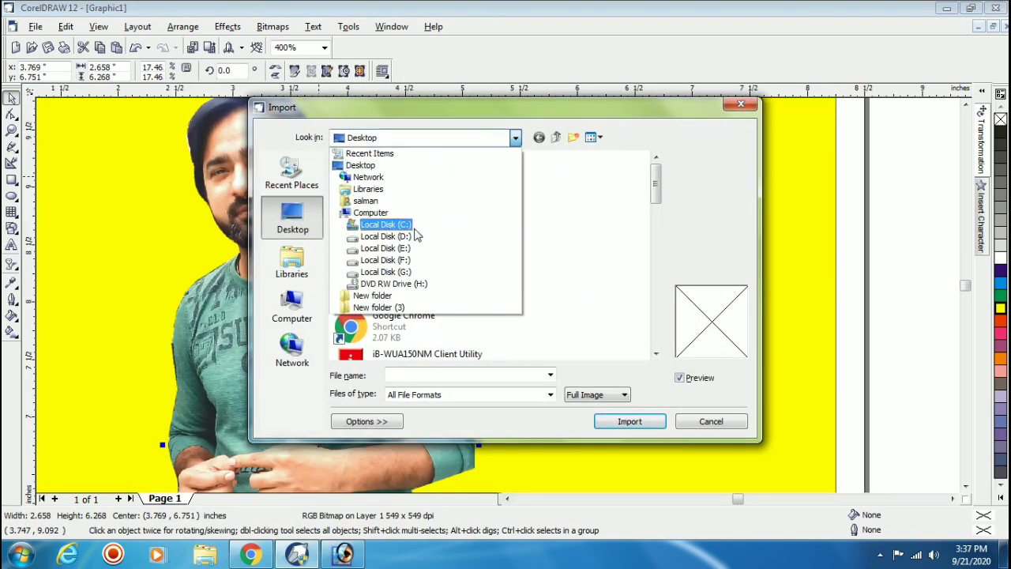
left_click(582, 218)
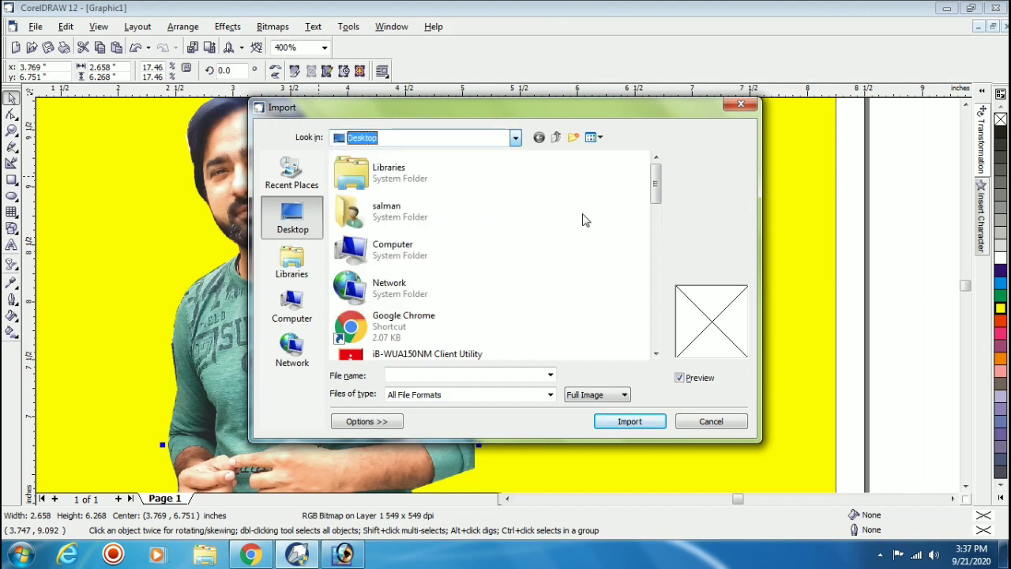
left_click_drag(655, 185, 654, 338)
left_click(394, 315)
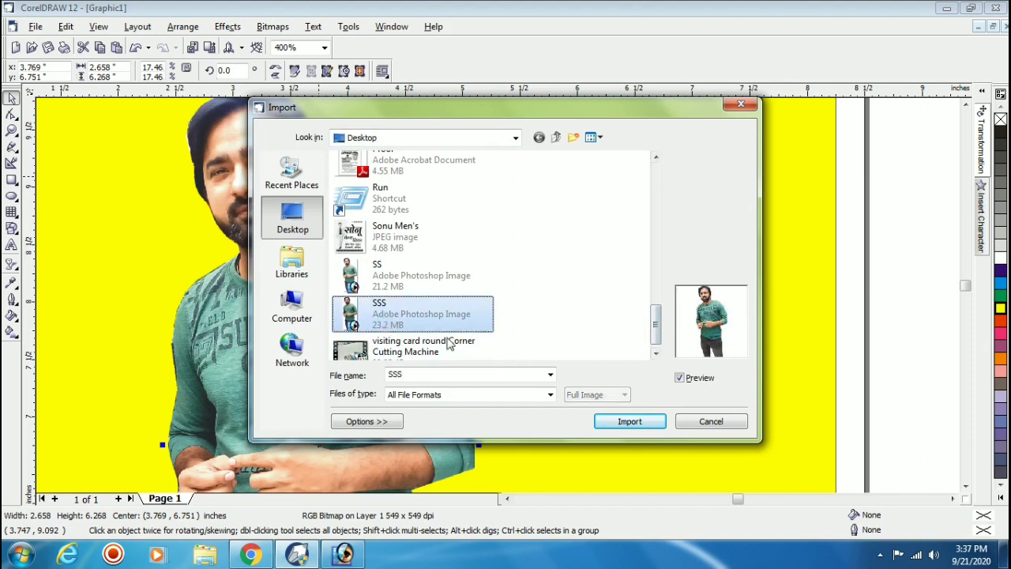
left_click(629, 421)
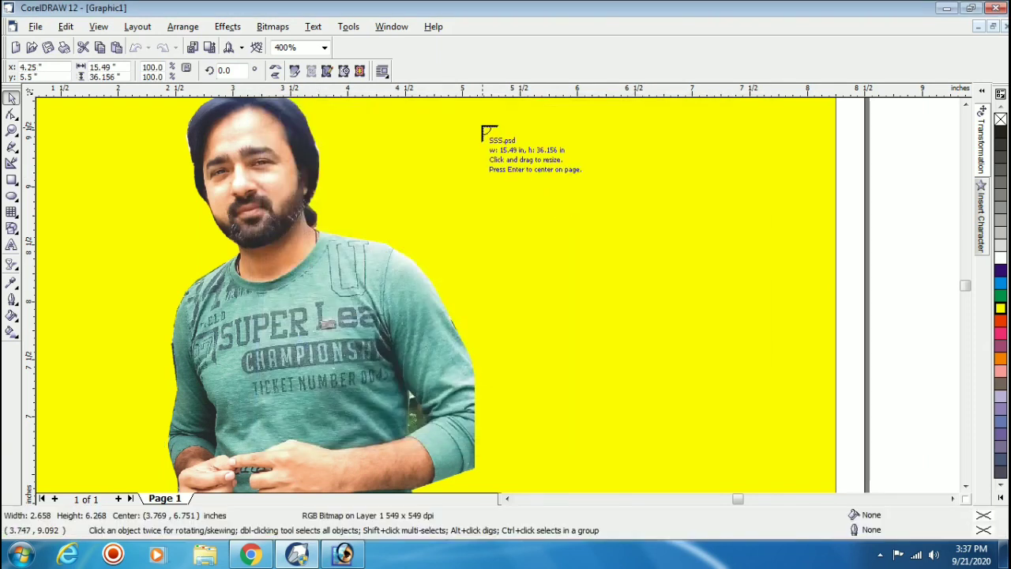
Step: Place the imported SSS photo to the right of the big man photo
left_click_drag(483, 116, 632, 447)
scroll(580, 156, "down", 1)
scroll(579, 156, "down", 2)
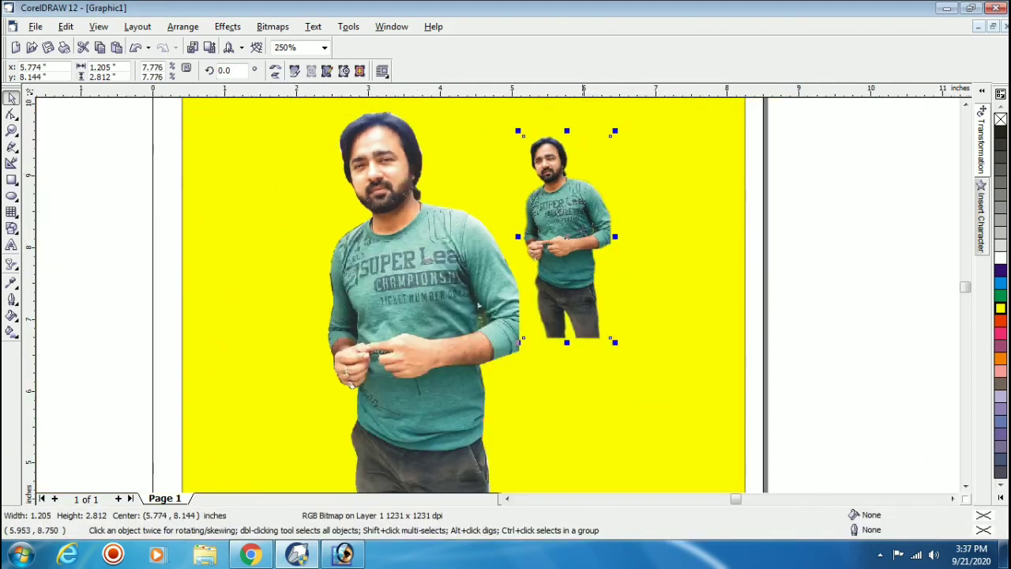
Step: Enlarge the SSS photo to about 2.7 × 6.3 in and set both photos side by side
left_click_drag(614, 344, 646, 411)
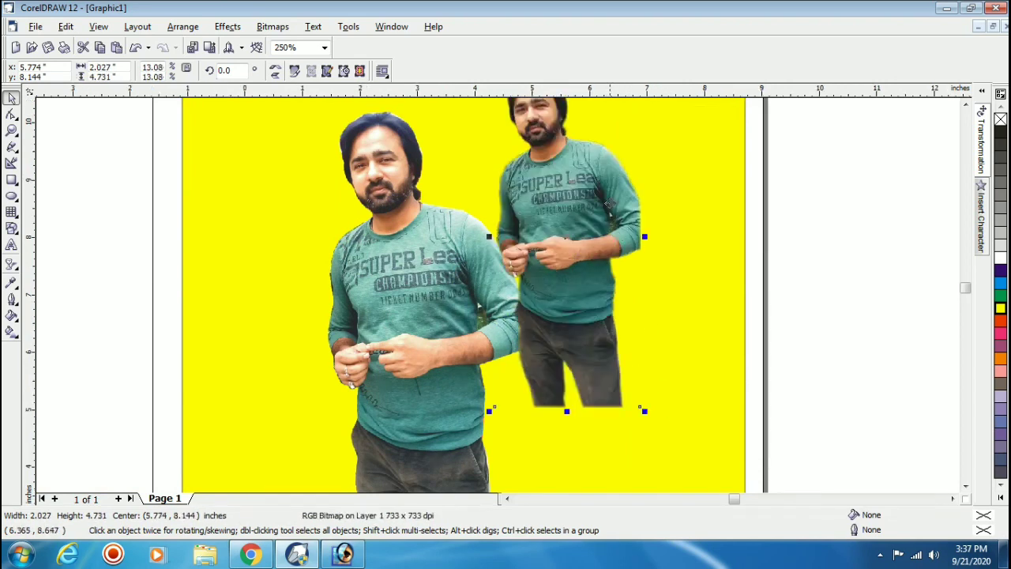
scroll(638, 367, "down", 1)
left_click_drag(640, 369, 677, 458)
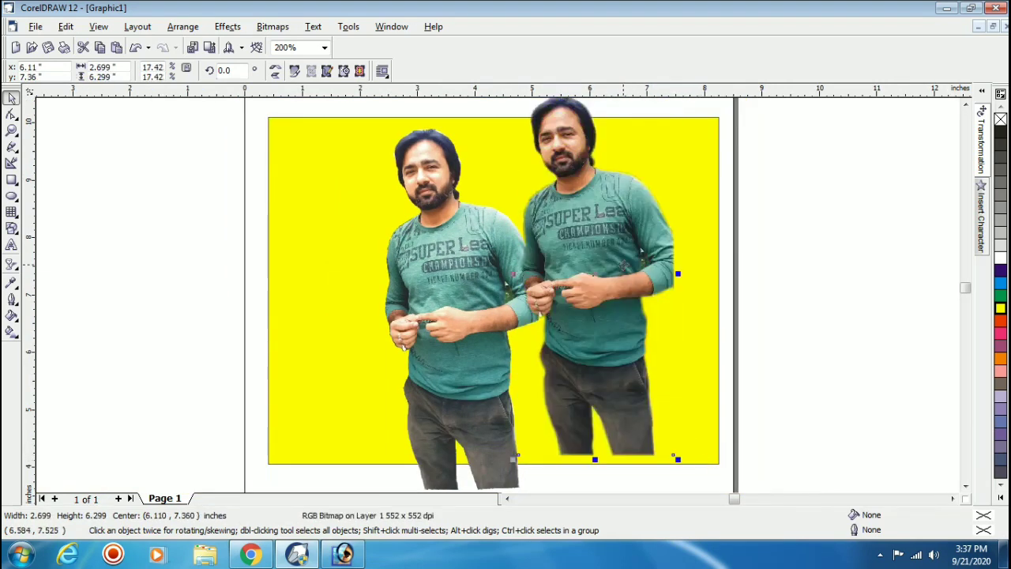
left_click_drag(609, 299, 643, 285)
left_click_drag(489, 260, 518, 248)
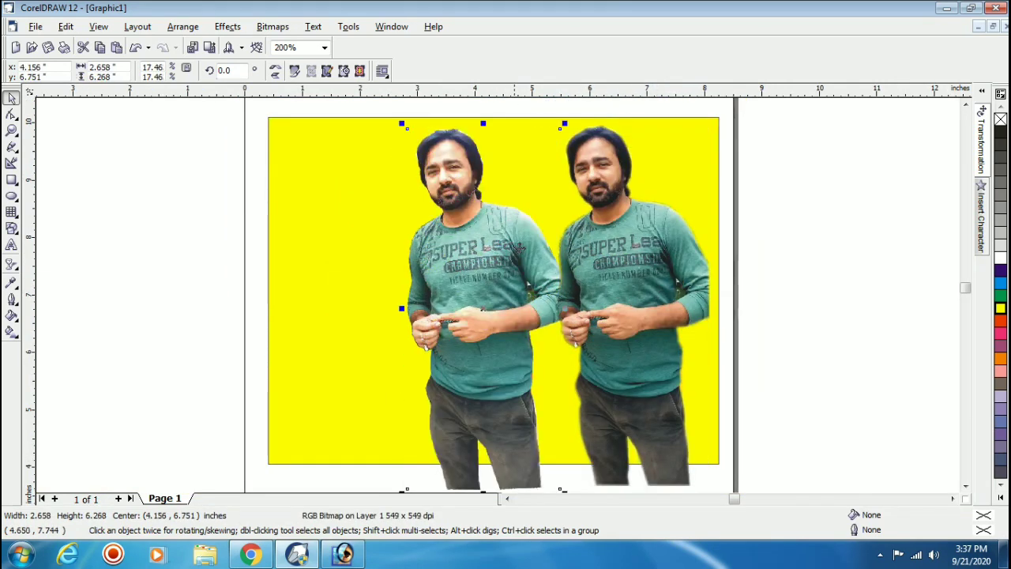
Step: Move the feathered right photo next to the left one
scroll(592, 170, "up", 1)
scroll(620, 60, "up", 2)
scroll(598, 63, "up", 1)
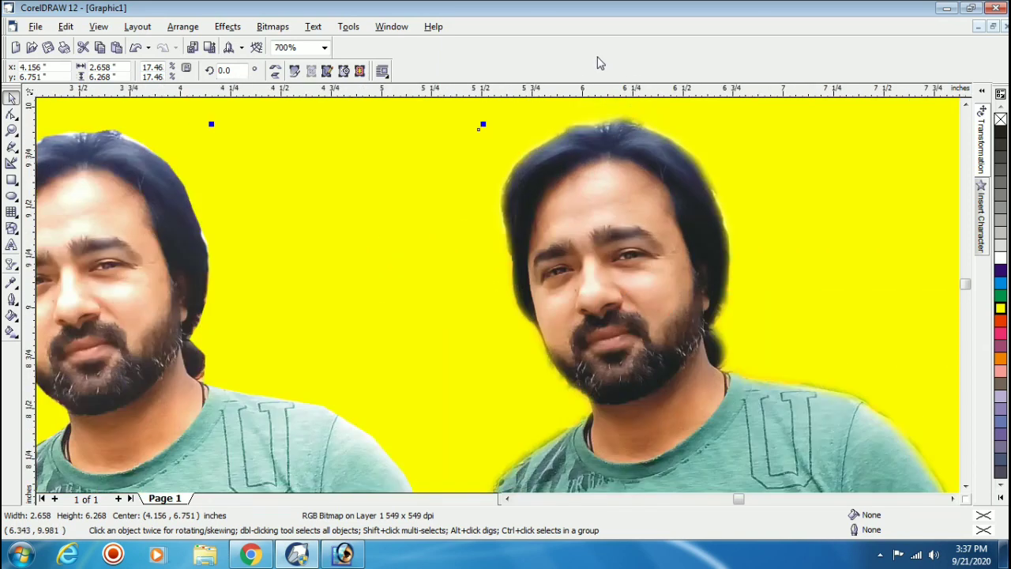
scroll(758, 129, "down", 1)
scroll(762, 130, "down", 1)
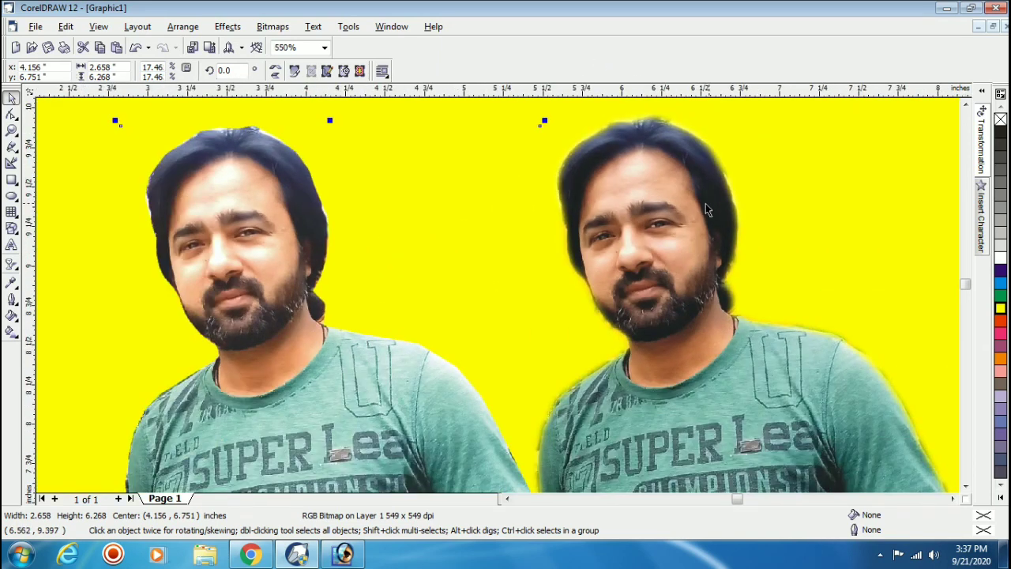
left_click(641, 203)
left_click_drag(560, 211, 512, 206)
Step: Zoom in and out to inspect the feathered photo's edges
scroll(186, 114, "up", 2)
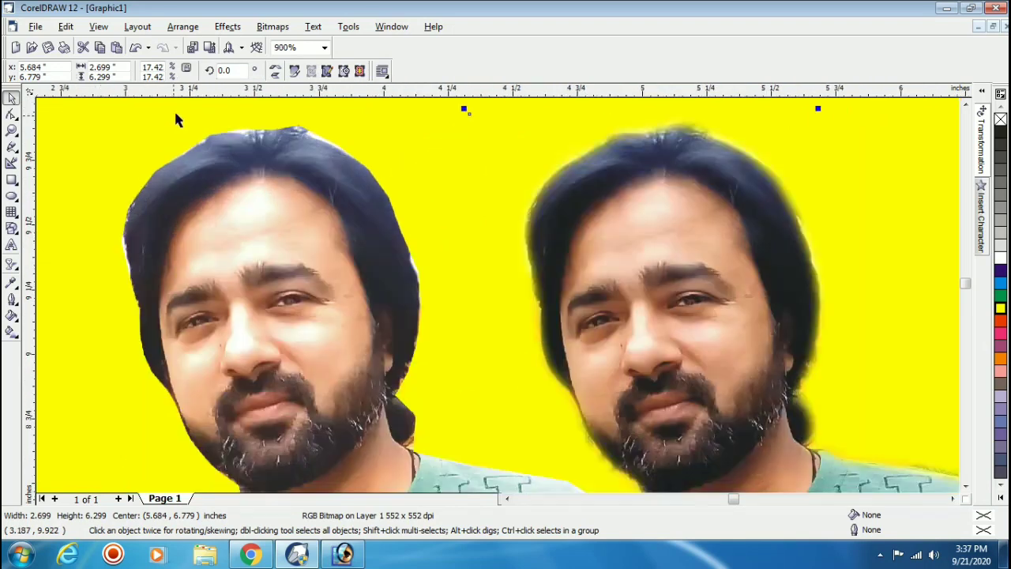
scroll(178, 106, "up", 1)
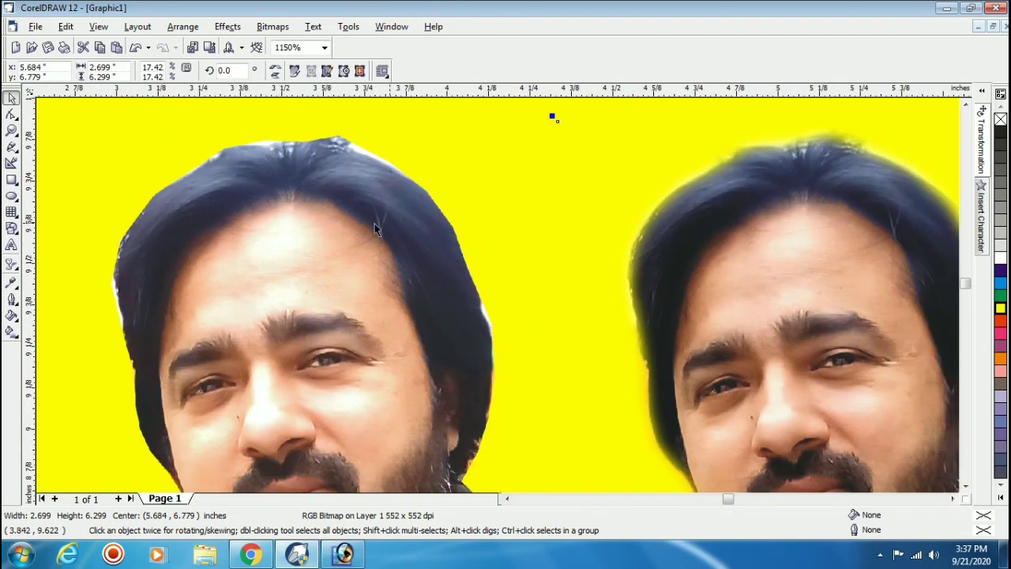
scroll(225, 173, "down", 3)
scroll(264, 180, "down", 1)
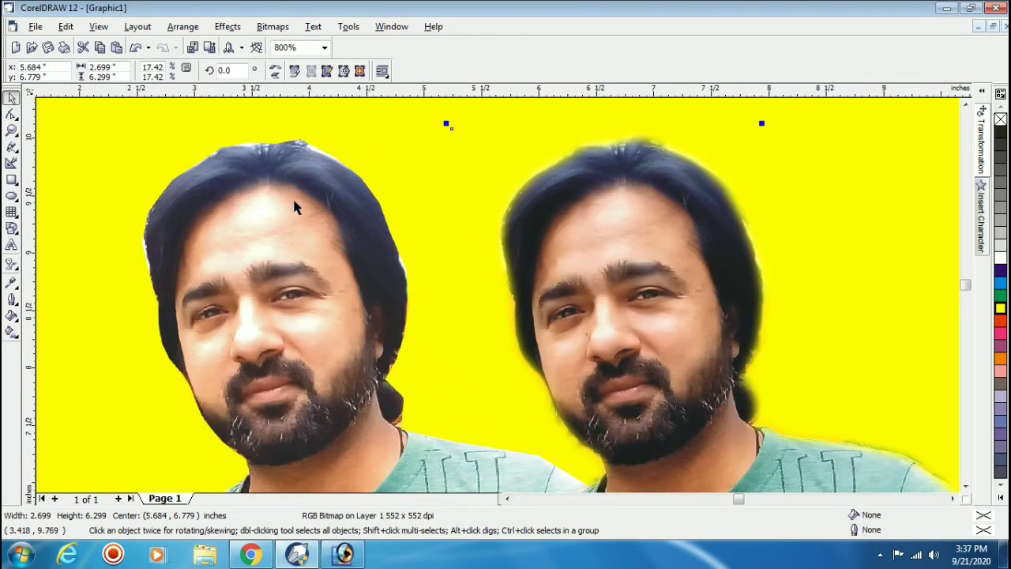
scroll(312, 209, "down", 7)
scroll(332, 224, "up", 2)
scroll(332, 225, "up", 3)
scroll(362, 184, "up", 2)
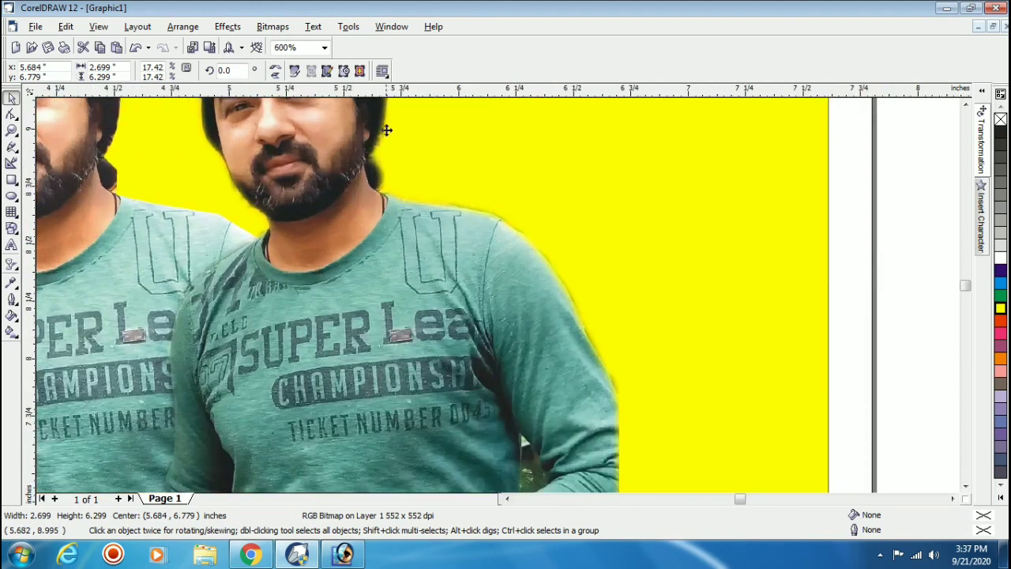
scroll(386, 147, "up", 1)
scroll(366, 210, "up", 1)
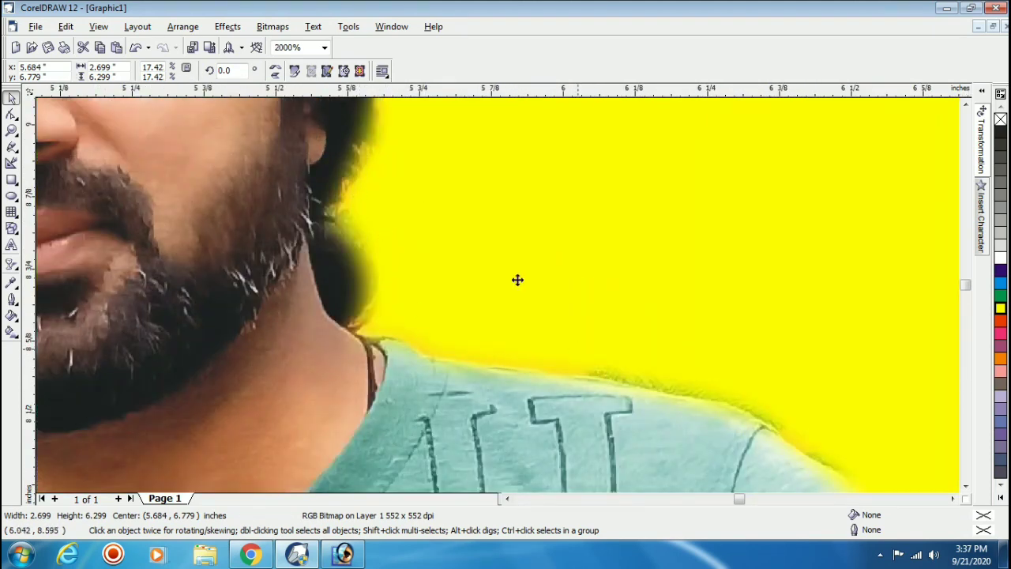
scroll(484, 237, "down", 3)
left_click(498, 155)
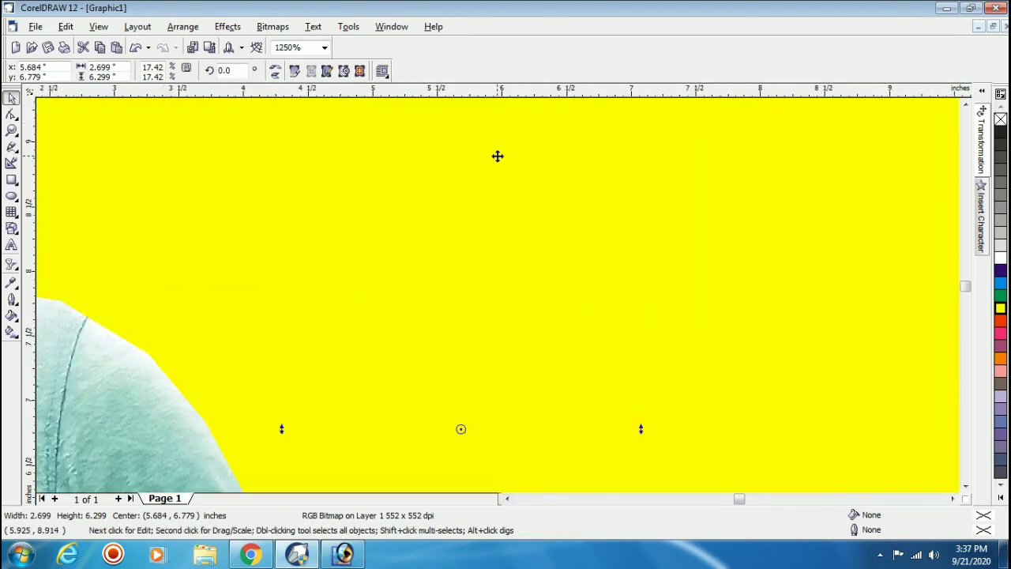
scroll(498, 156, "down", 6)
scroll(514, 157, "up", 1)
scroll(529, 166, "up", 1)
scroll(544, 174, "up", 1)
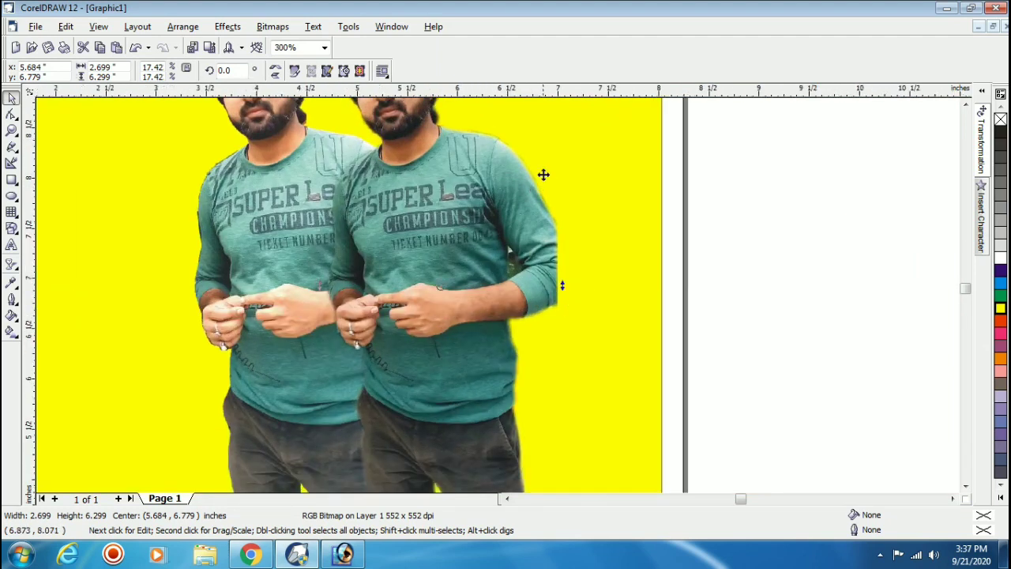
scroll(544, 175, "up", 1)
scroll(544, 170, "up", 1)
scroll(505, 92, "up", 1)
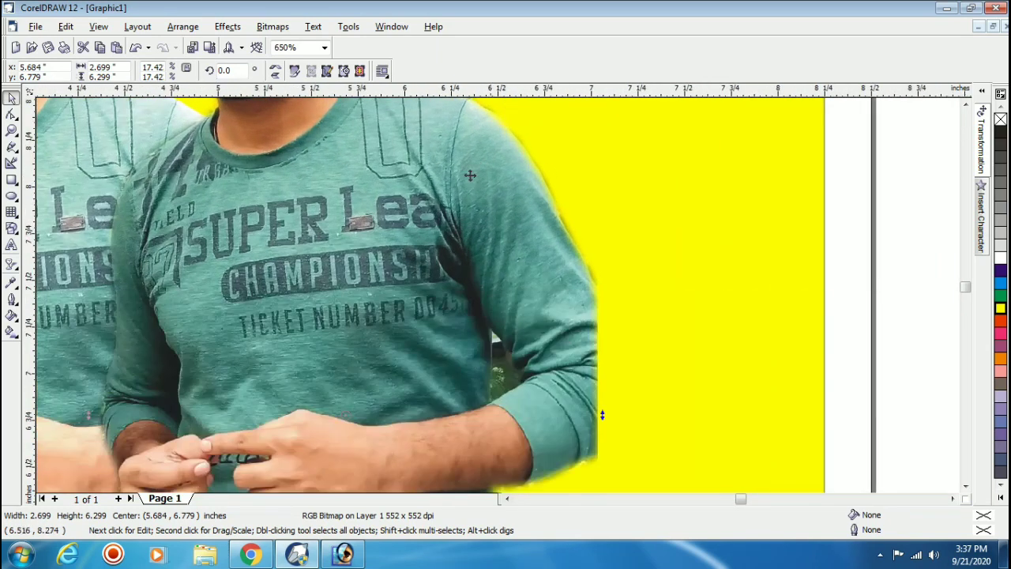
scroll(582, 184, "left", 2)
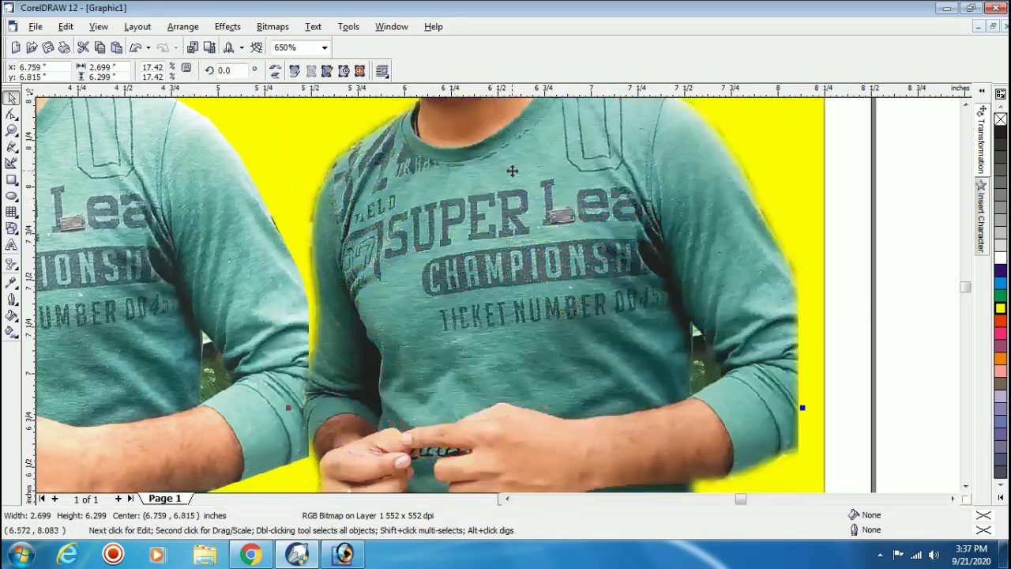
scroll(492, 190, "down", 1)
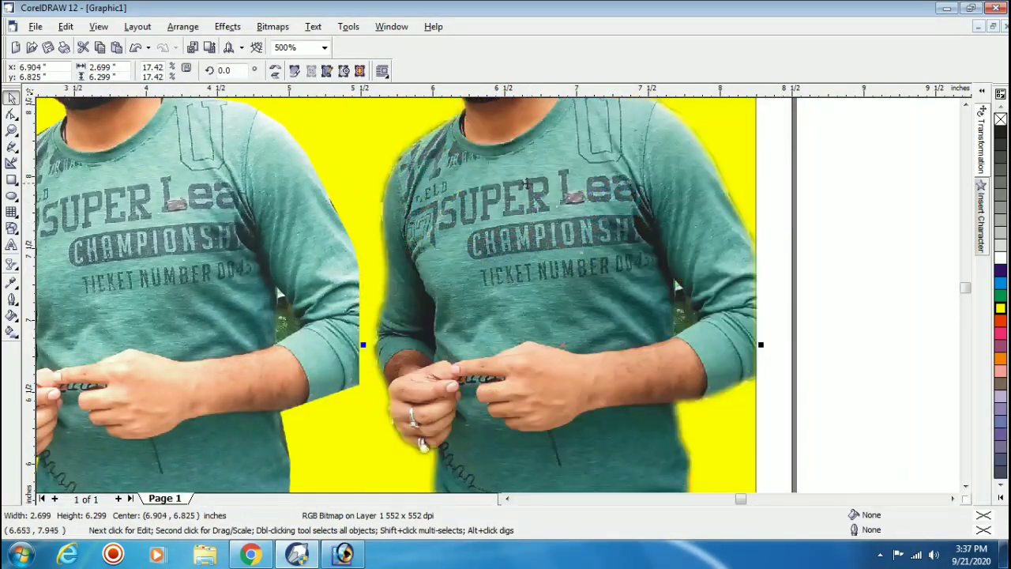
scroll(274, 282, "down", 1)
scroll(126, 228, "down", 1)
scroll(126, 233, "up", 1)
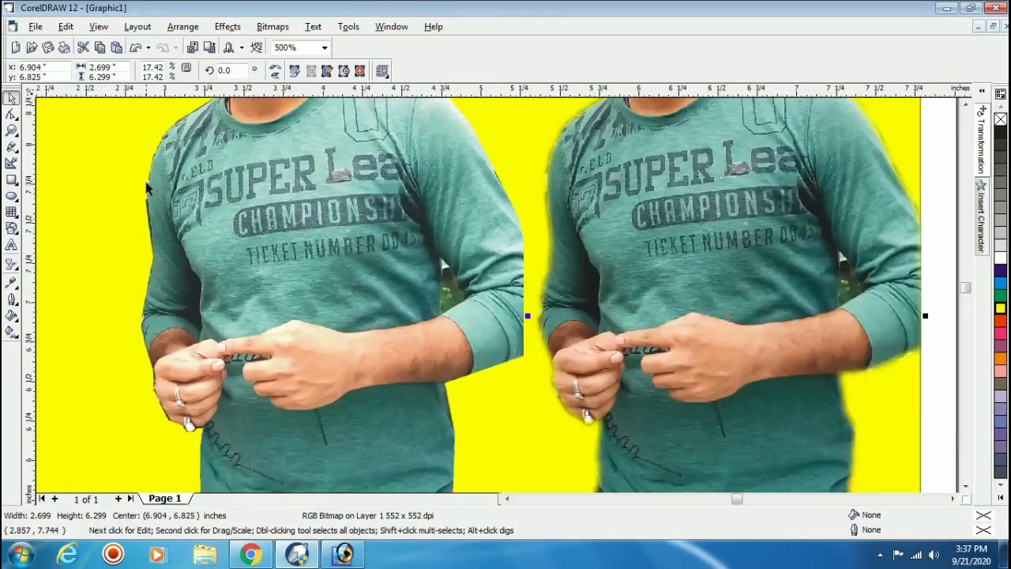
scroll(152, 185, "up", 1)
scroll(190, 297, "up", 1)
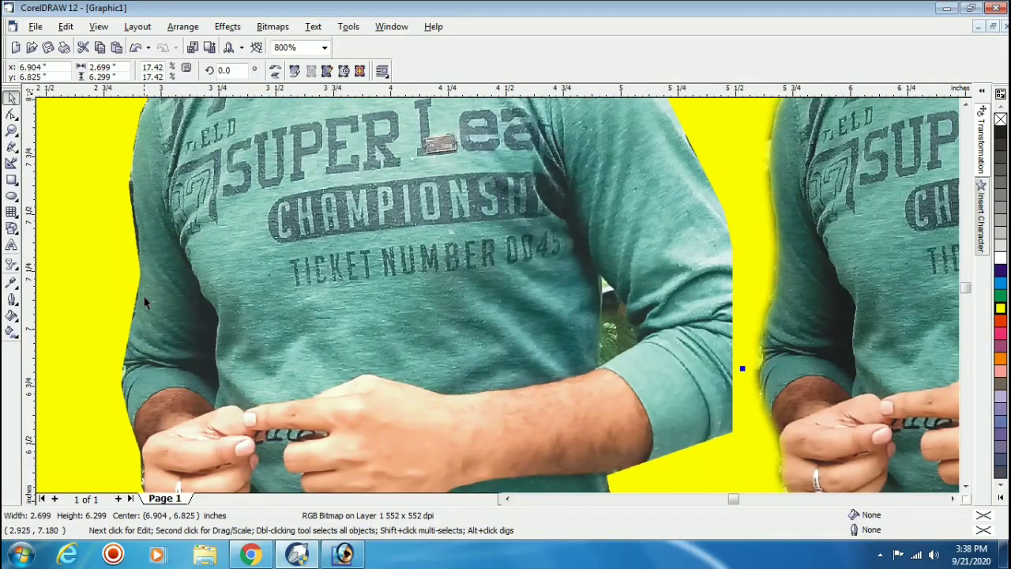
scroll(734, 294, "up", 1)
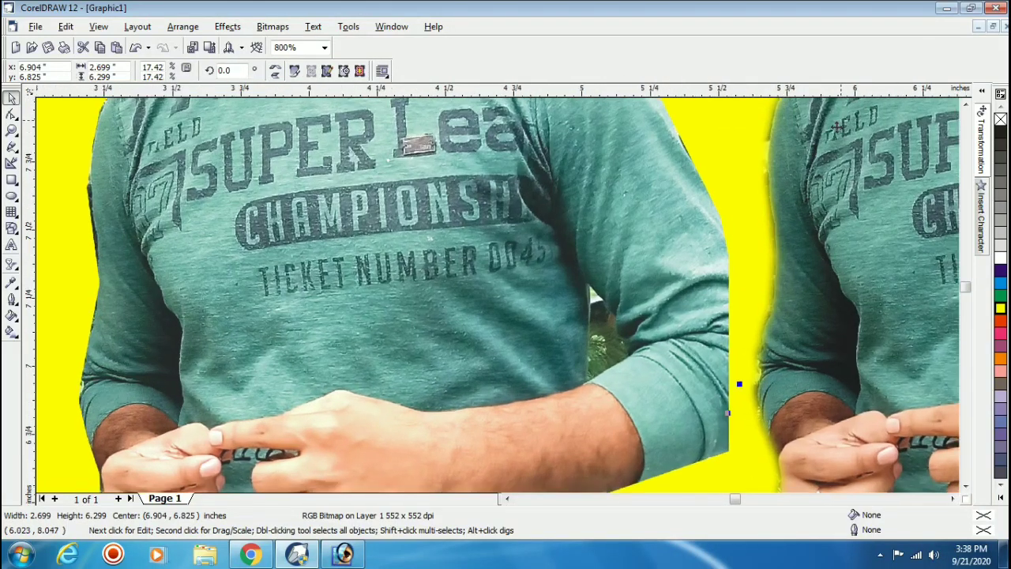
scroll(735, 294, "up", 1)
scroll(761, 143, "up", 1)
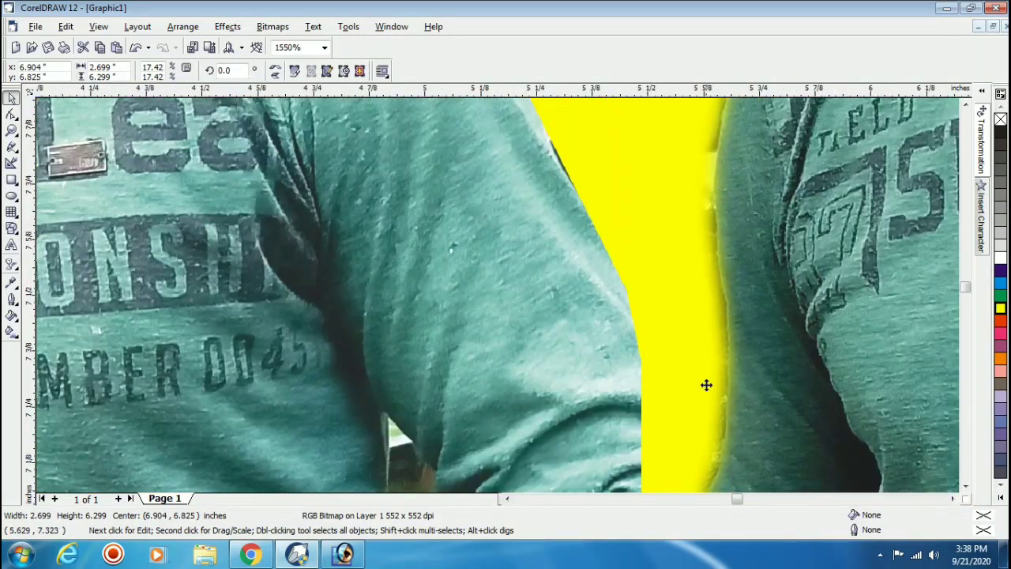
scroll(521, 175, "down", 1)
scroll(509, 184, "down", 1)
scroll(498, 184, "down", 1)
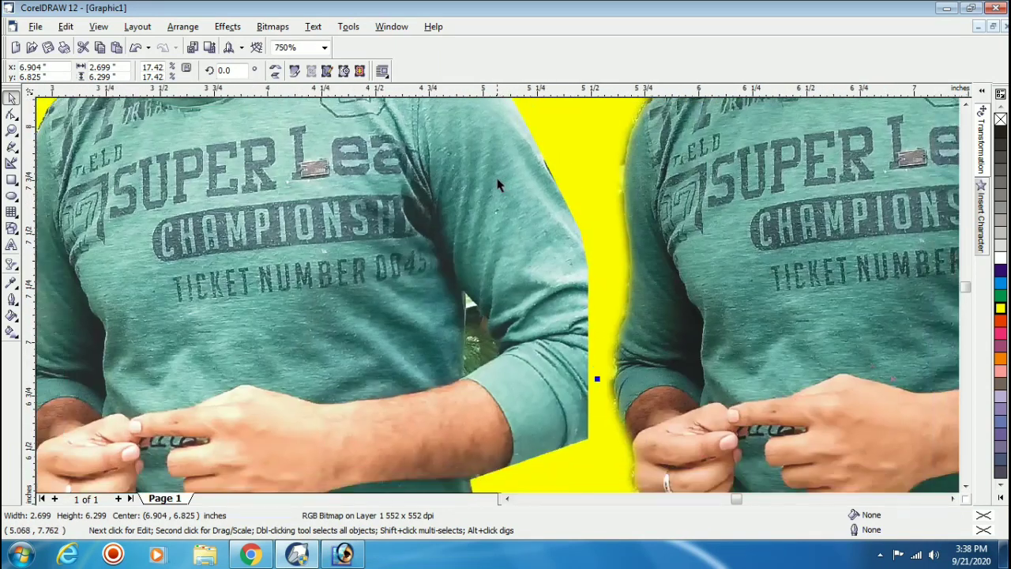
scroll(498, 184, "down", 1)
scroll(505, 237, "down", 2)
scroll(540, 293, "up", 1)
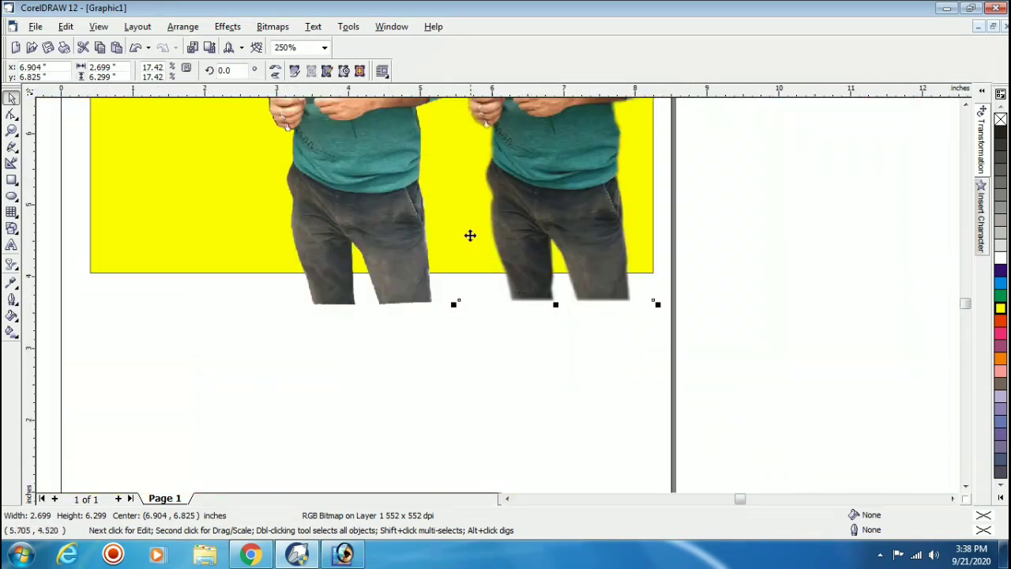
Step: Nudge the left, unfeathered photo right to centre 4.095 × 6.752 in
scroll(470, 235, "up", 1)
scroll(376, 225, "up", 1)
left_click(359, 219)
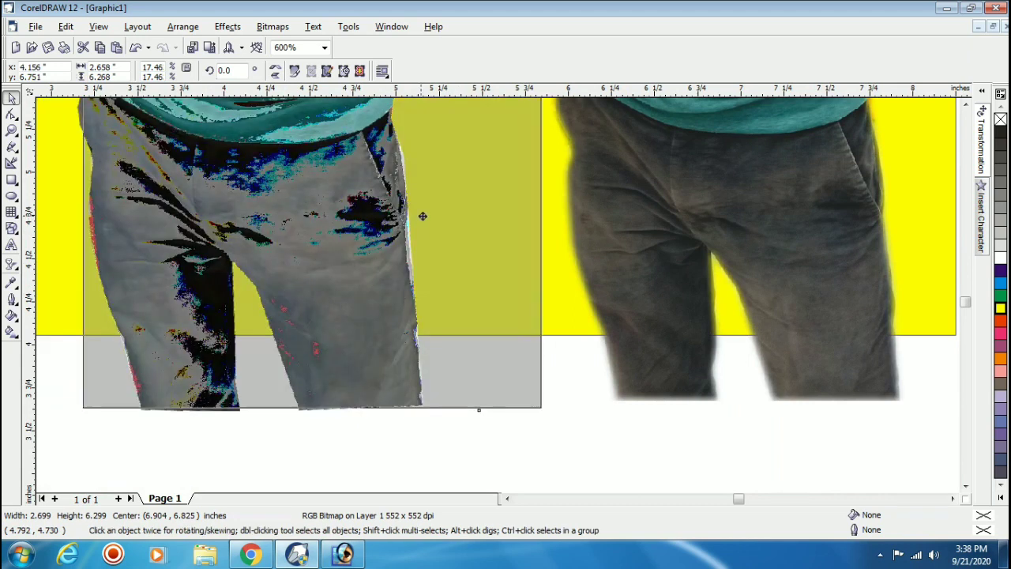
scroll(560, 185, "up", 1)
scroll(601, 164, "up", 1)
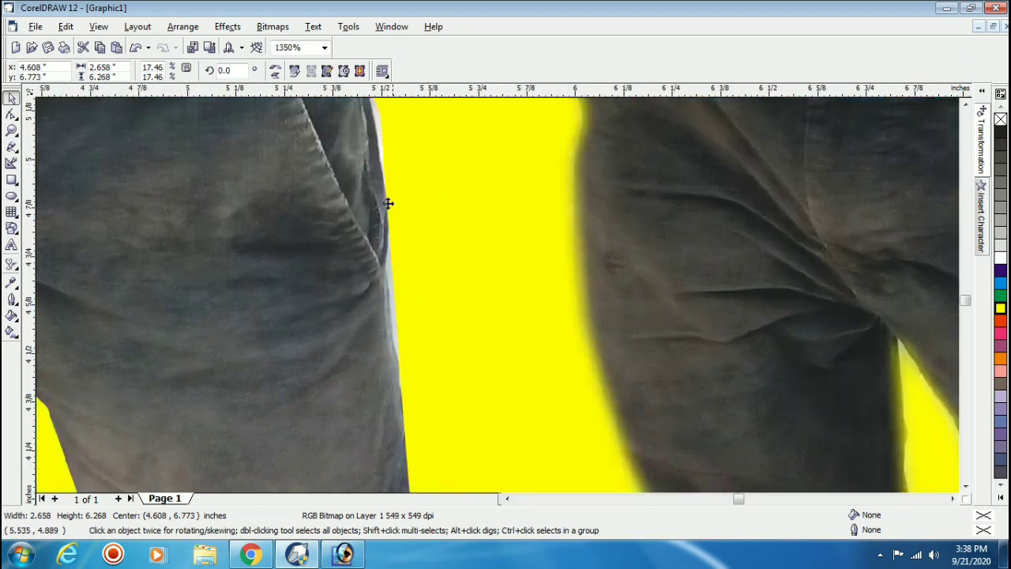
left_click_drag(446, 204, 510, 204)
Step: Check the placement, deselect everything, and pick the Interactive Transparency tool
scroll(519, 193, "down", 1)
scroll(483, 226, "down", 2)
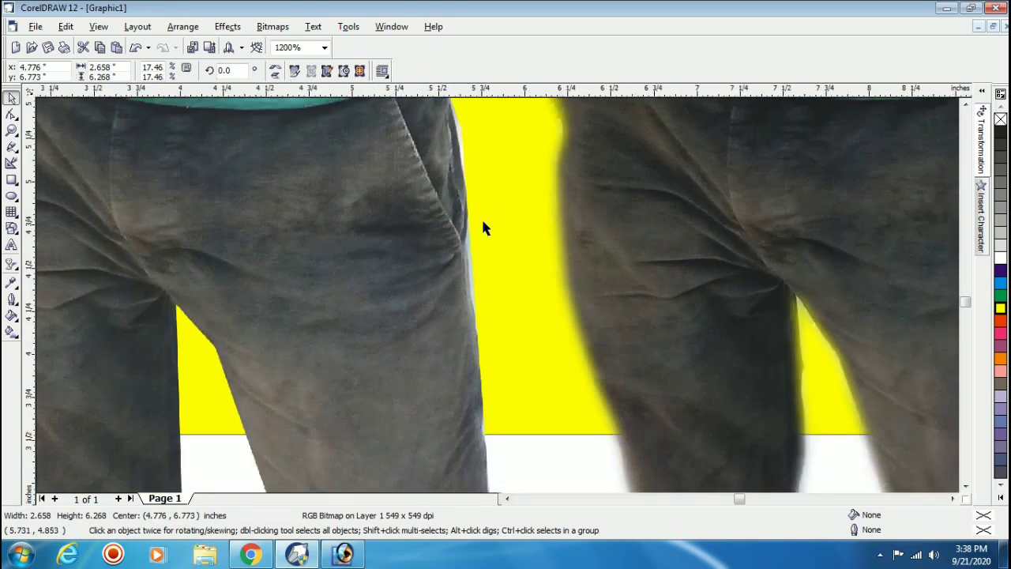
scroll(495, 255, "down", 3)
scroll(442, 134, "up", 2)
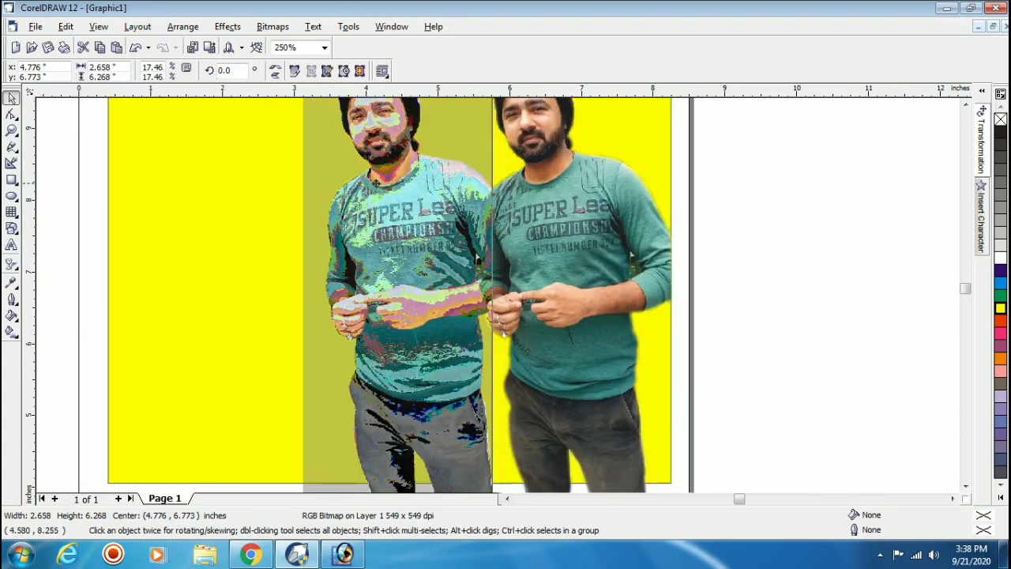
scroll(388, 197, "down", 2)
scroll(430, 168, "up", 2)
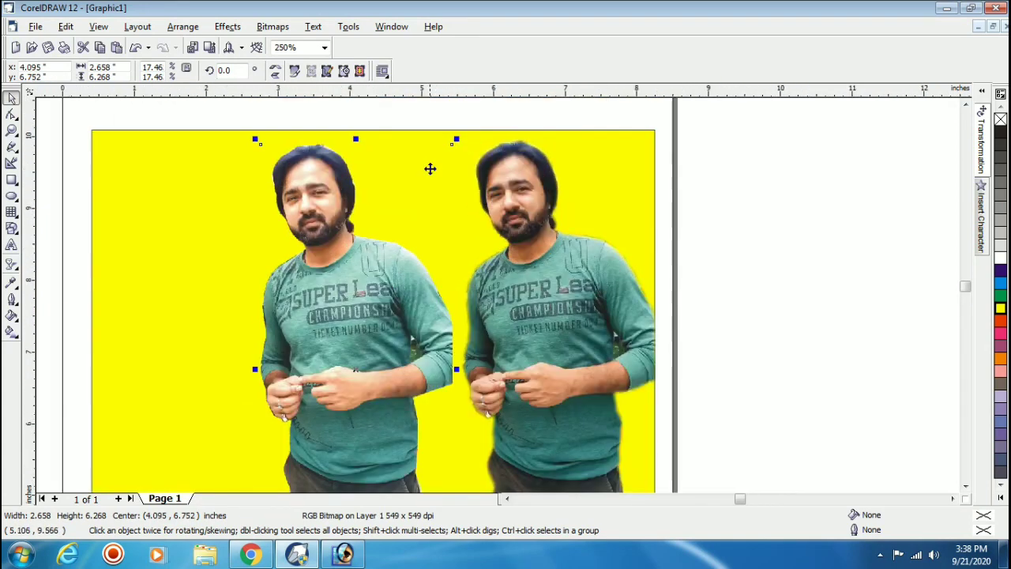
scroll(556, 197, "up", 2)
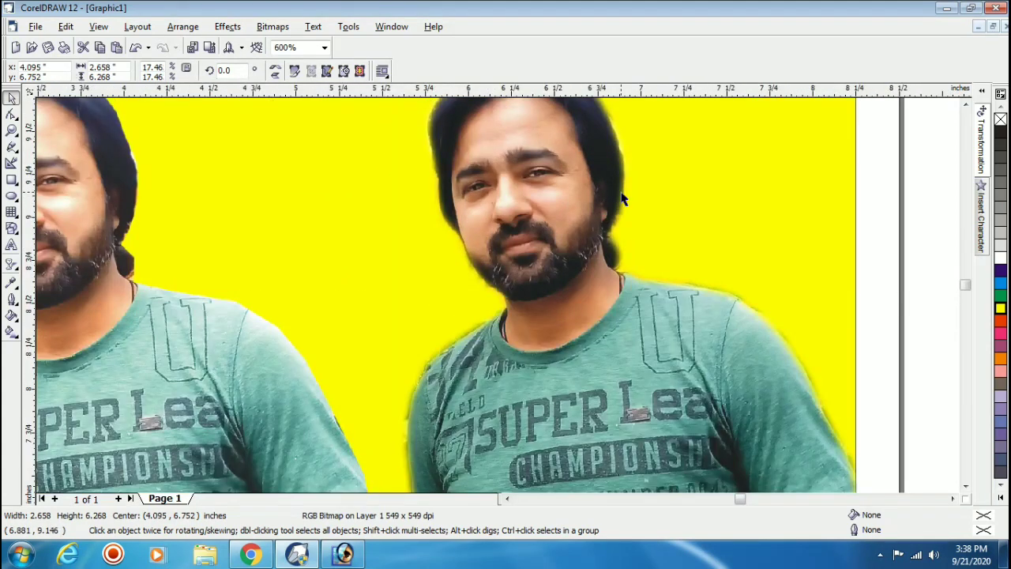
scroll(621, 199, "down", 1)
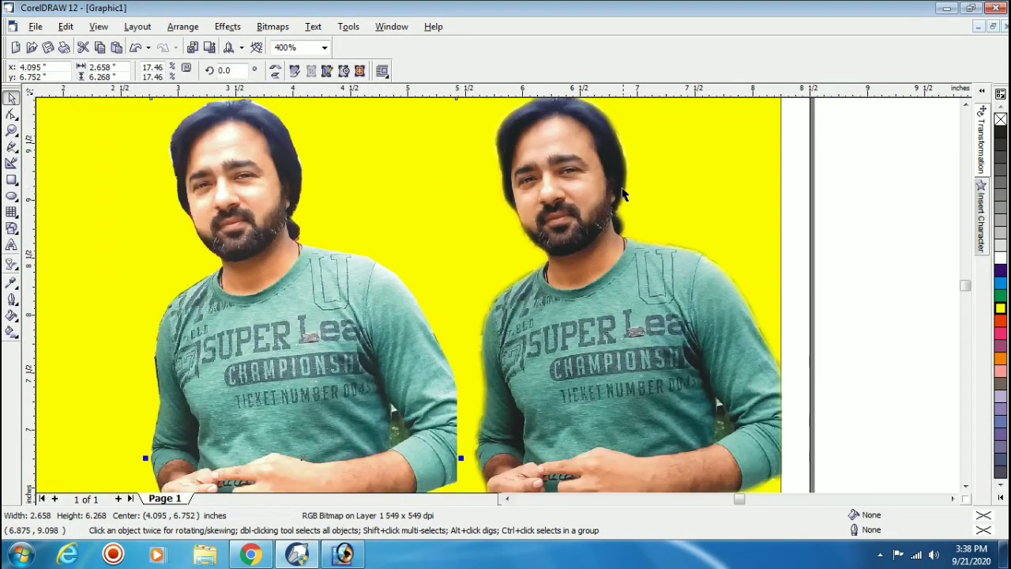
scroll(606, 201, "down", 1)
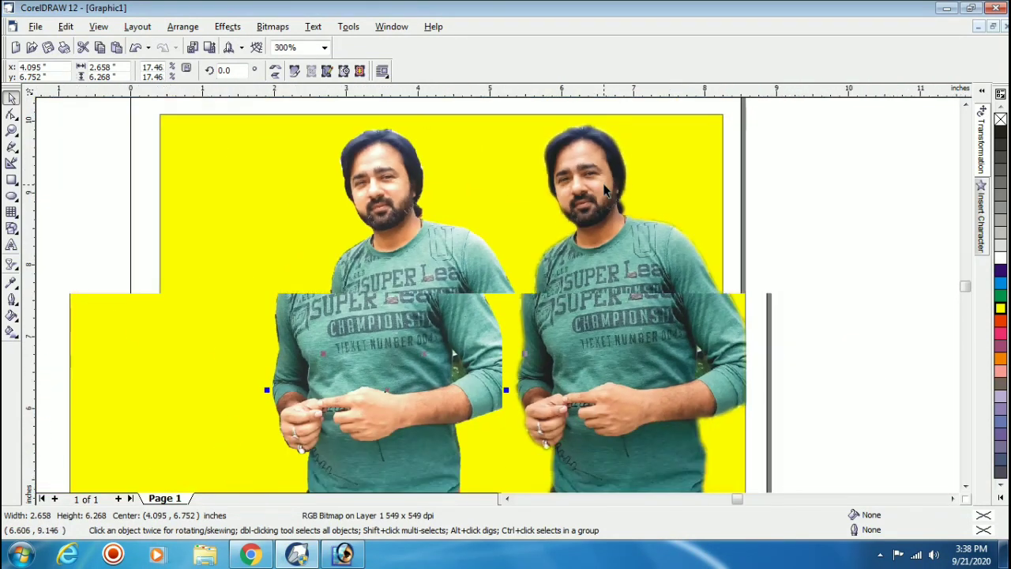
scroll(607, 202, "down", 1)
scroll(607, 202, "down", 1)
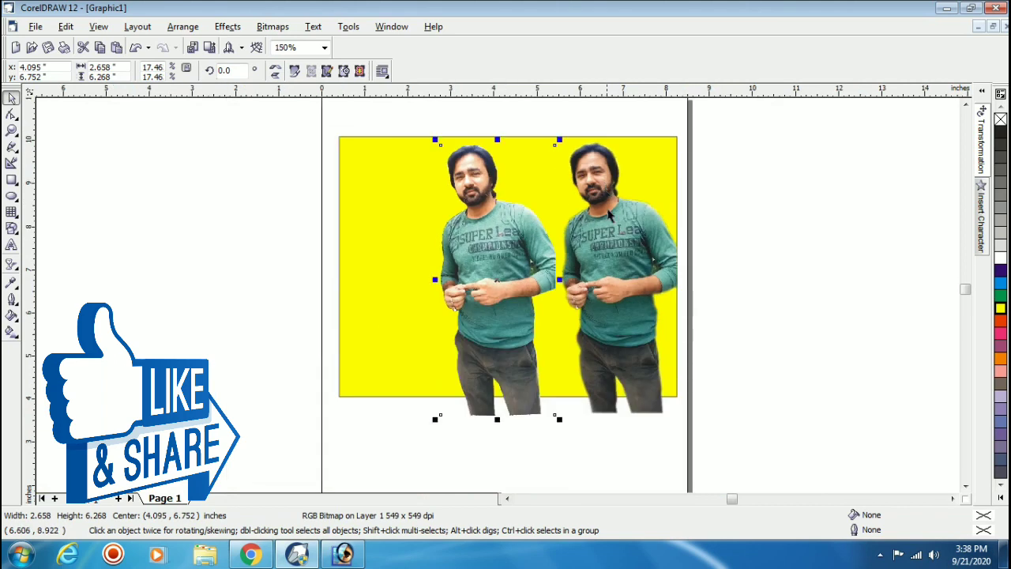
left_click(521, 247)
left_click(734, 248)
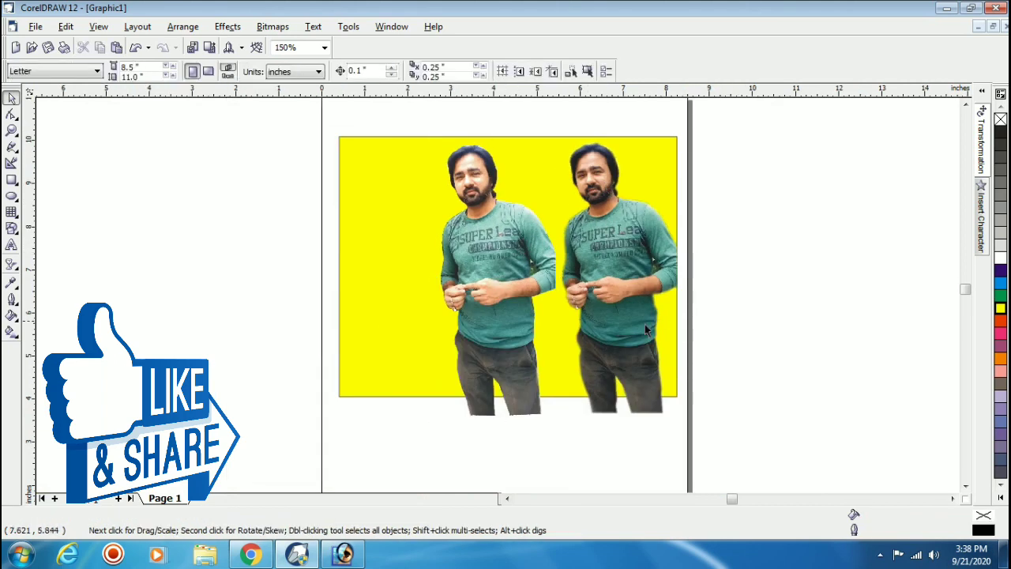
left_click(13, 265)
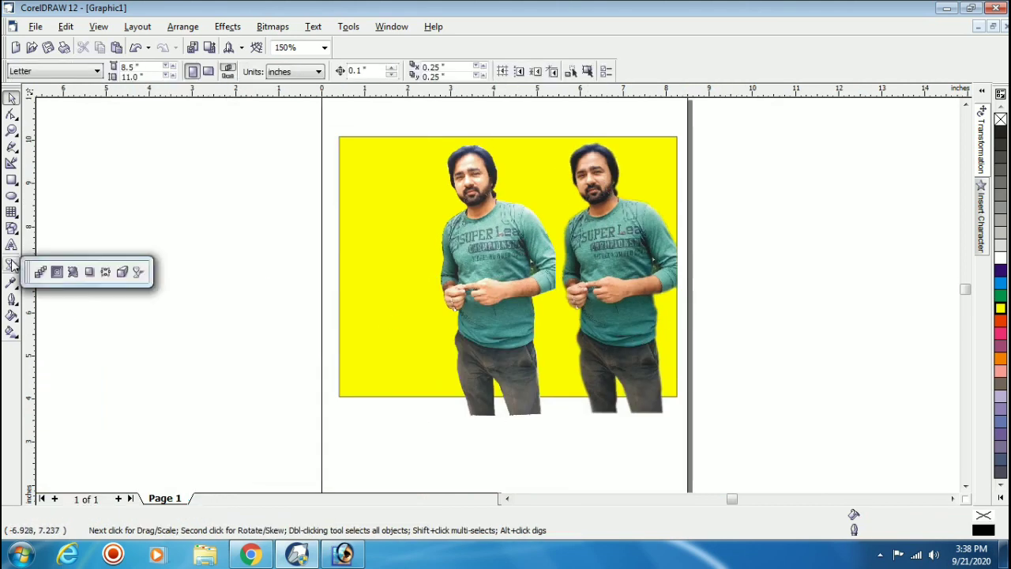